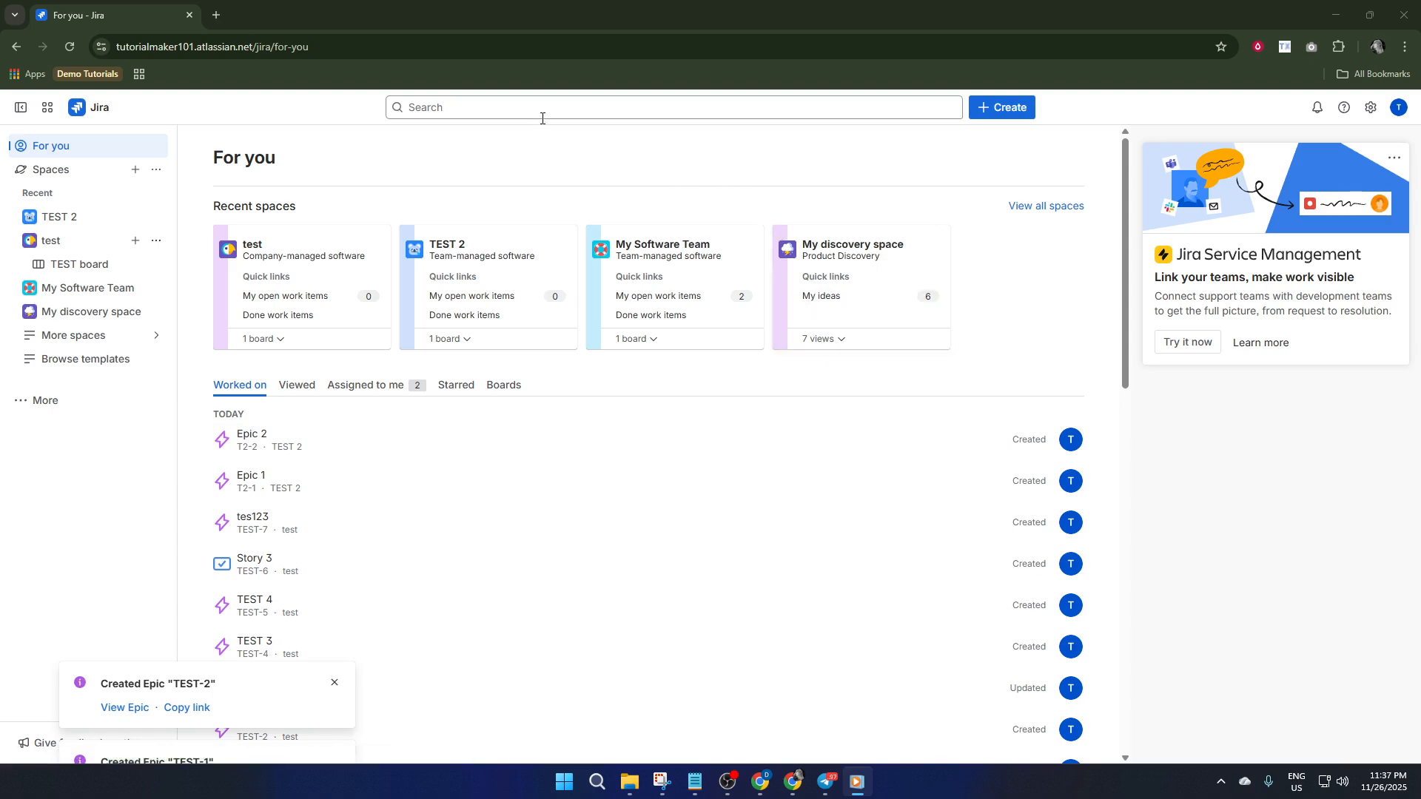
# Open the view of all work items from the Jira search and set its search mode to JQL.
pyautogui.click(434, 107)
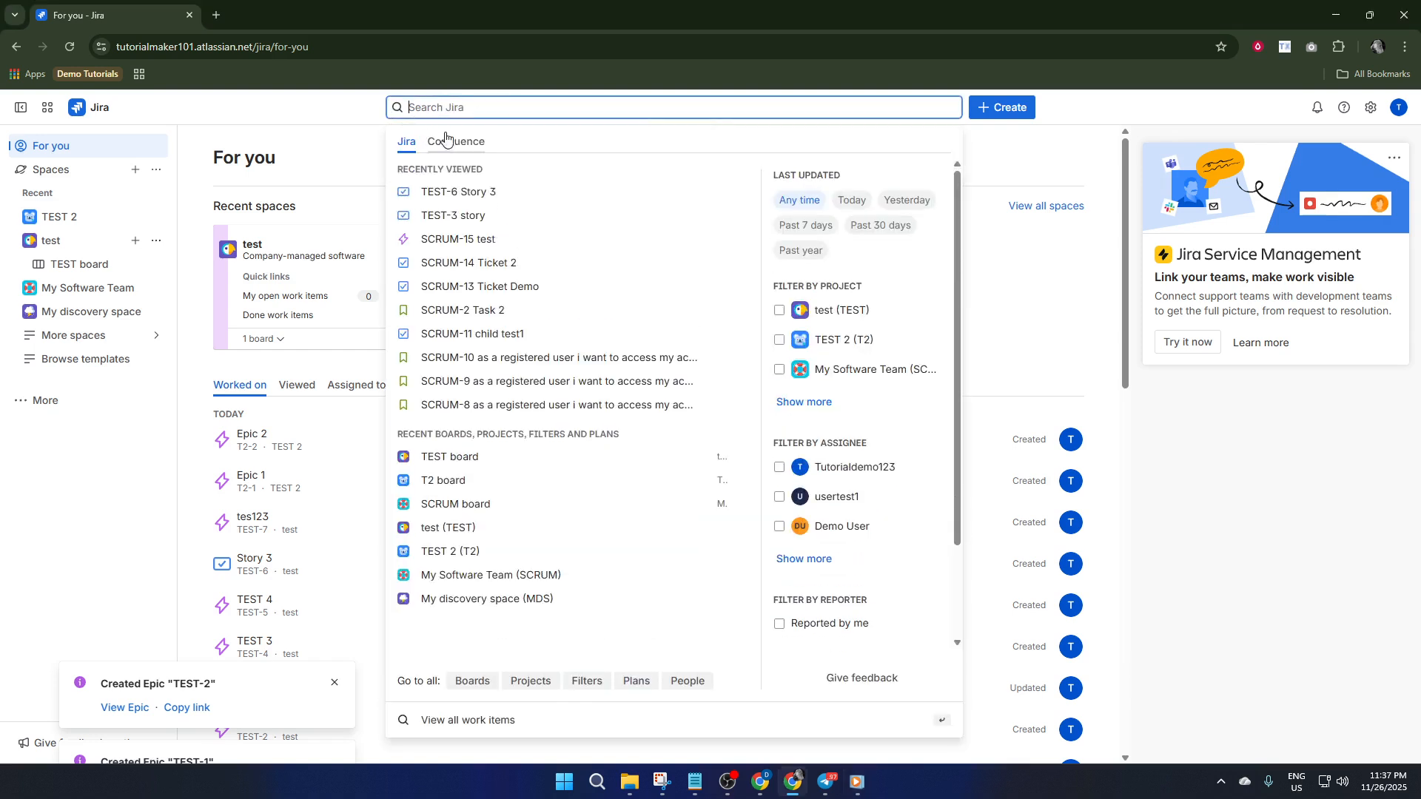
pyautogui.click(503, 723)
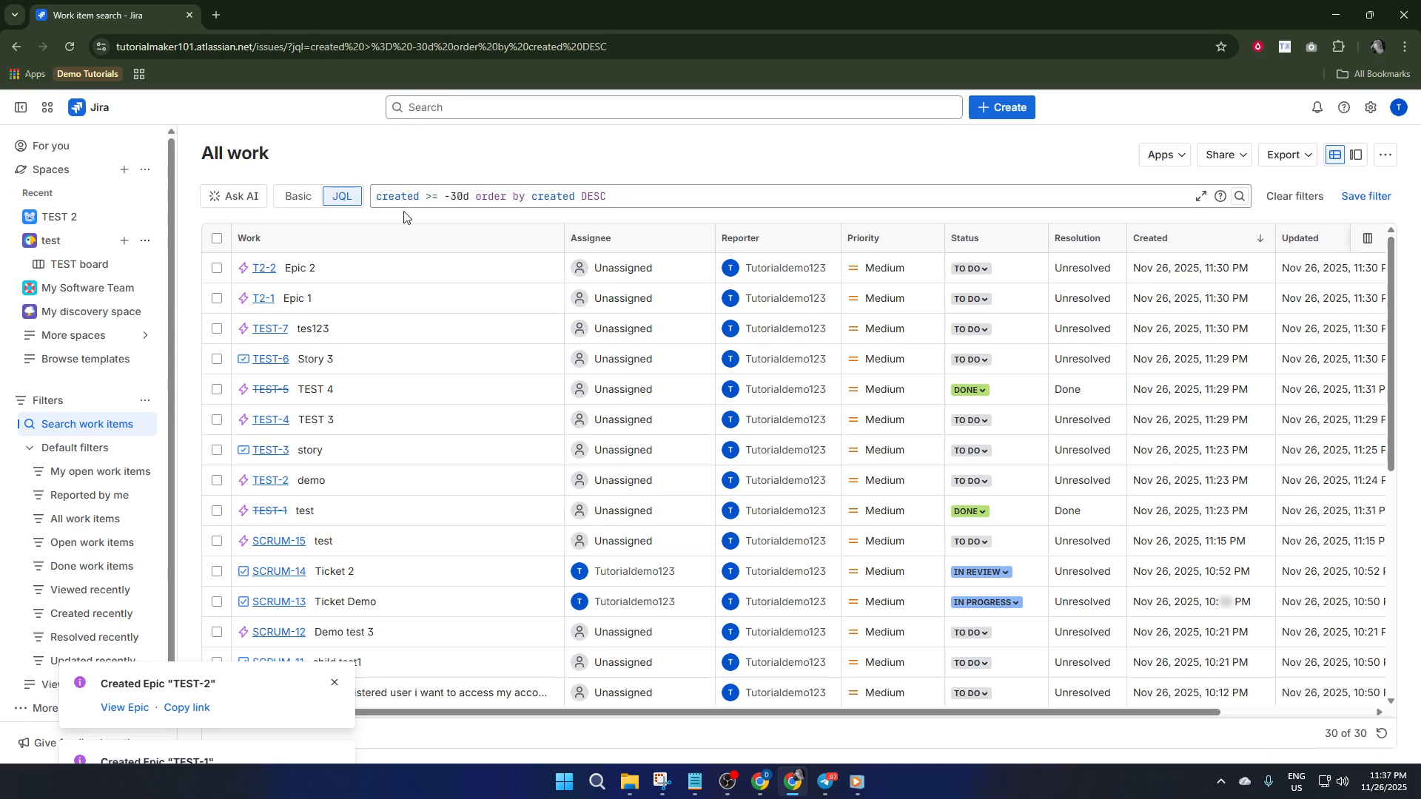
pyautogui.click(302, 199)
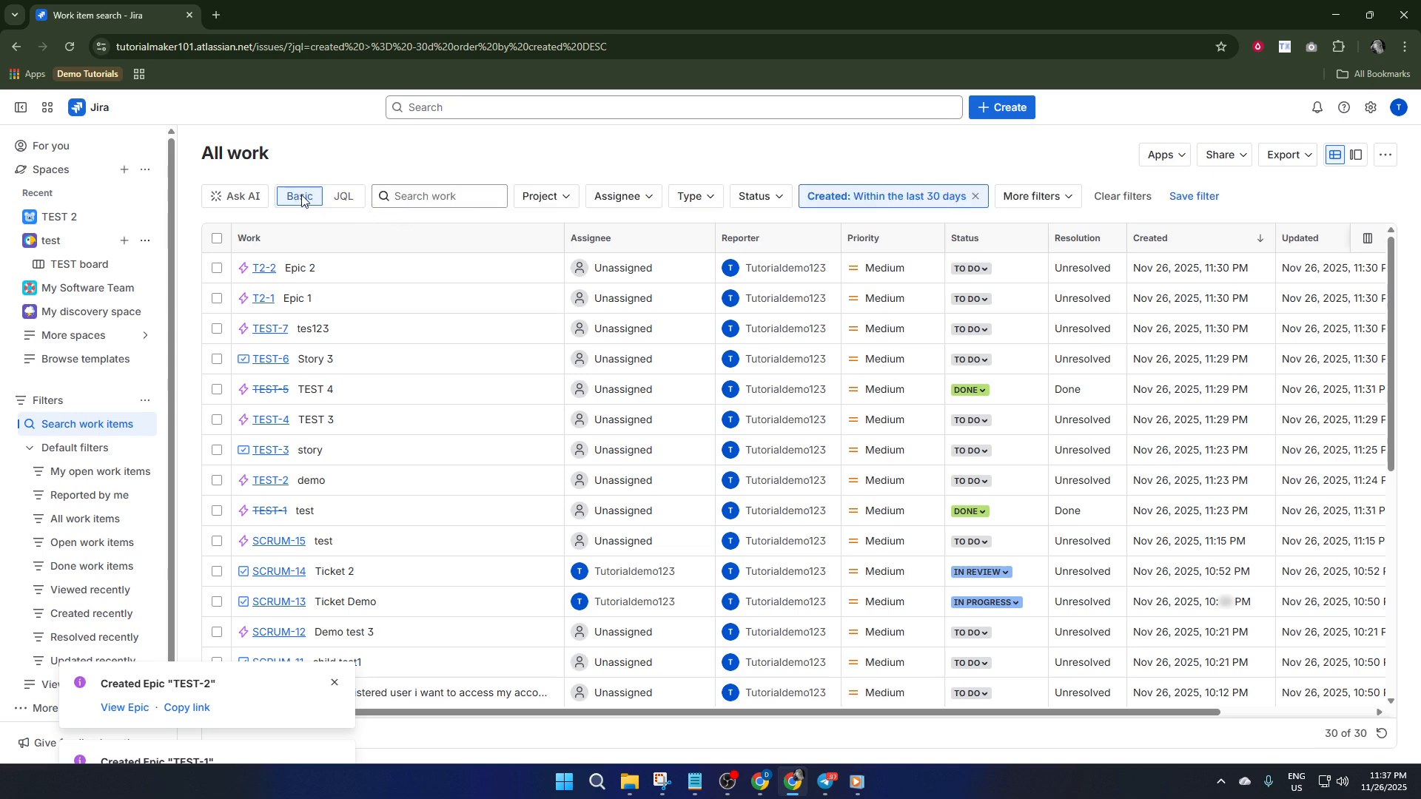
pyautogui.click(345, 198)
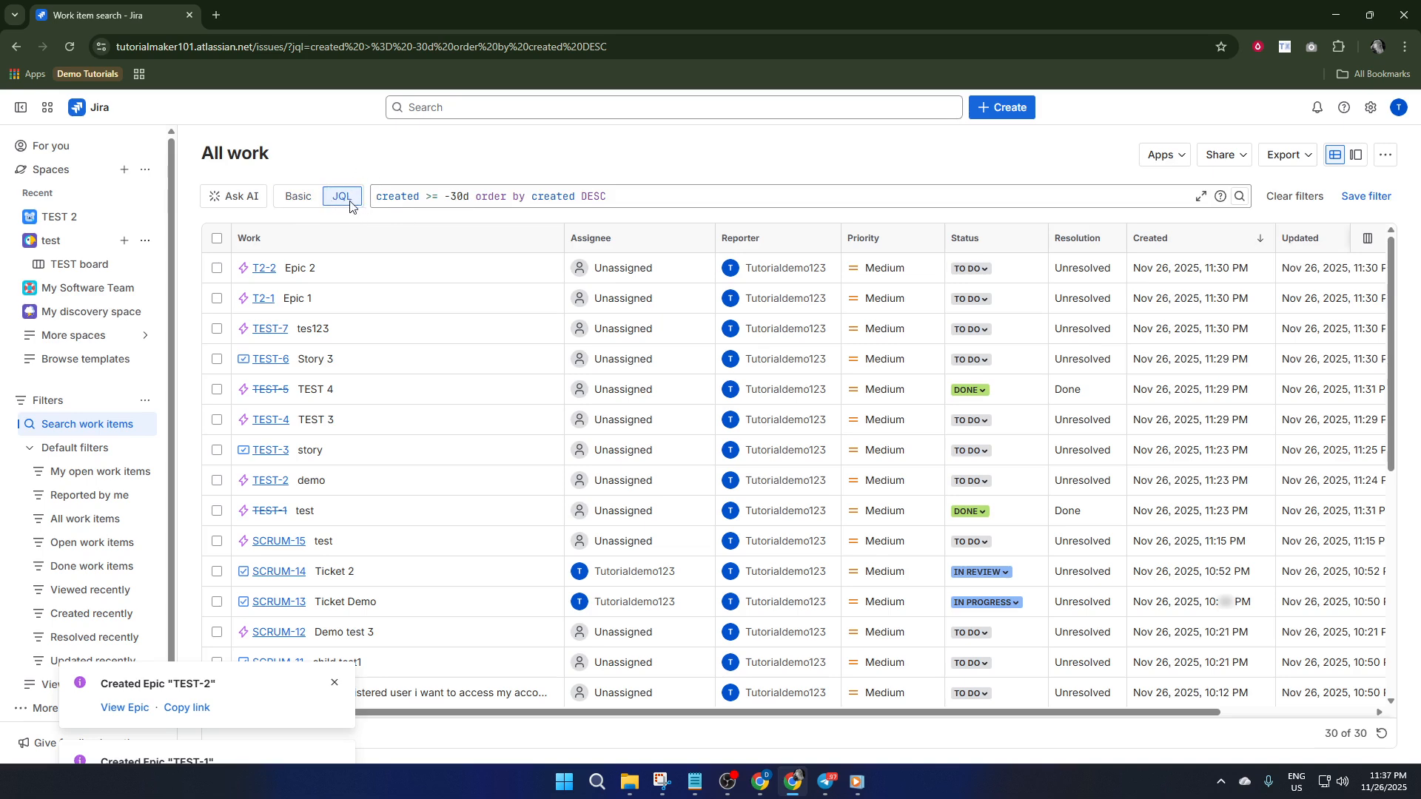
# Clear the default JQL query and look through the suggested field names beginning with f.
pyautogui.click(452, 198)
pyautogui.tripleClick(467, 194)
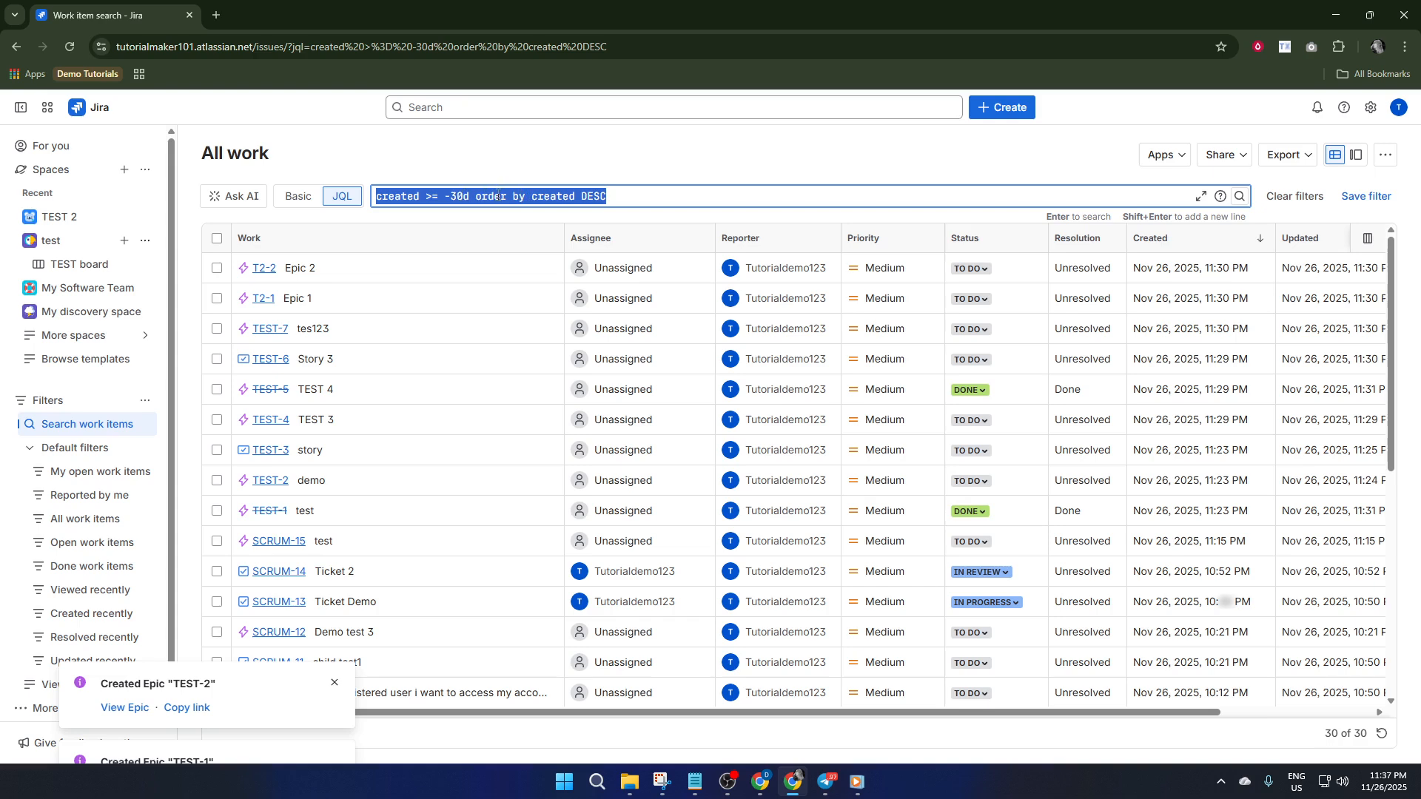
pyautogui.click(502, 194)
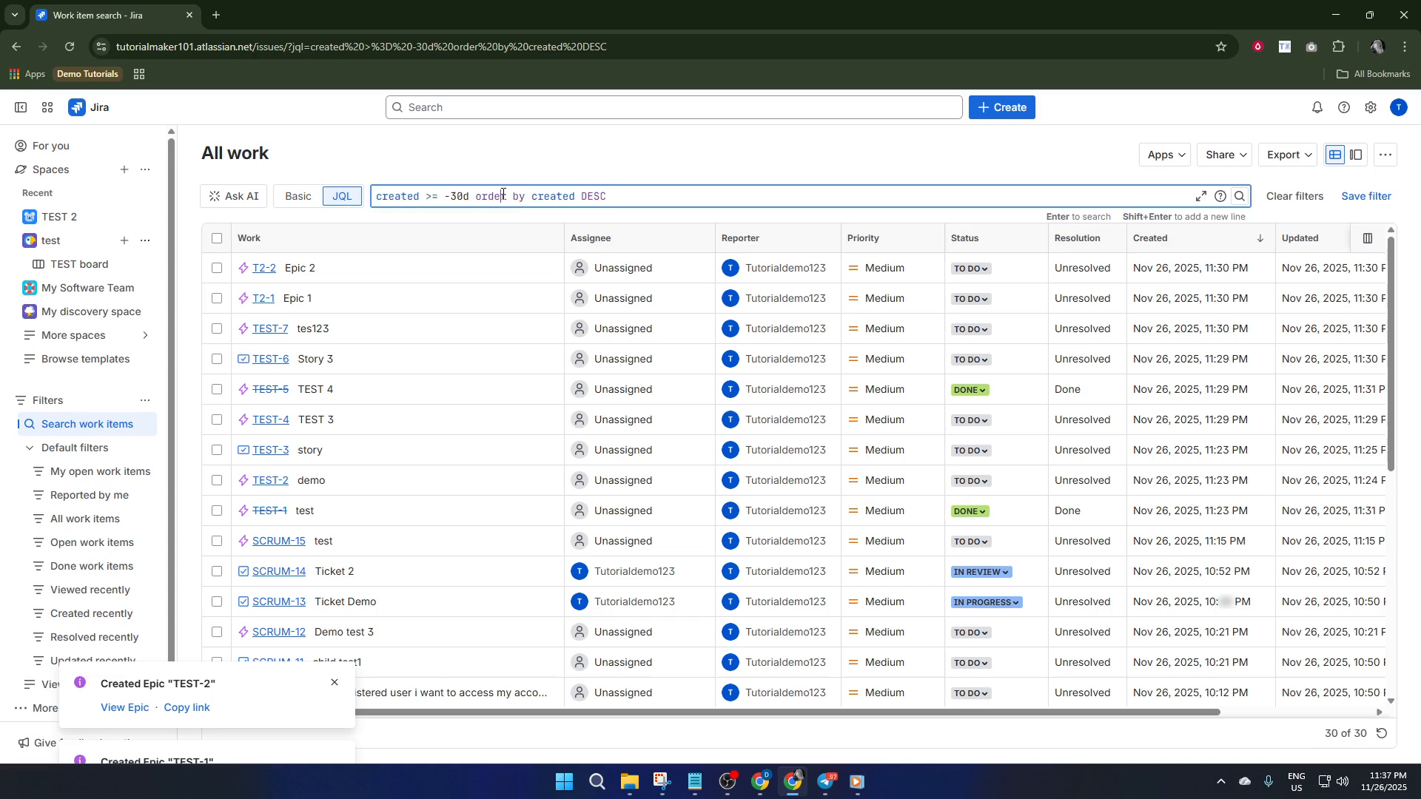
pyautogui.tripleClick(503, 194)
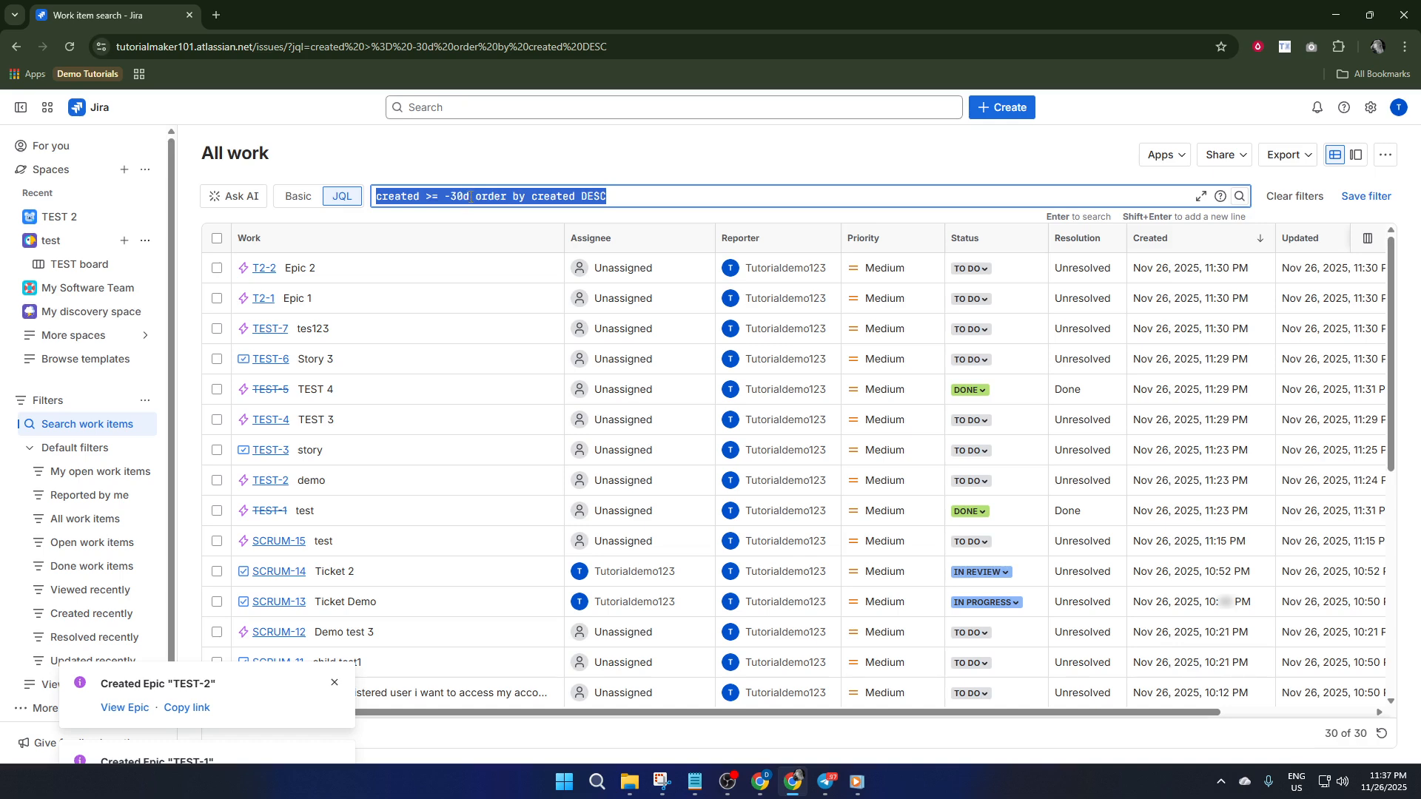
pyautogui.write('fiel')
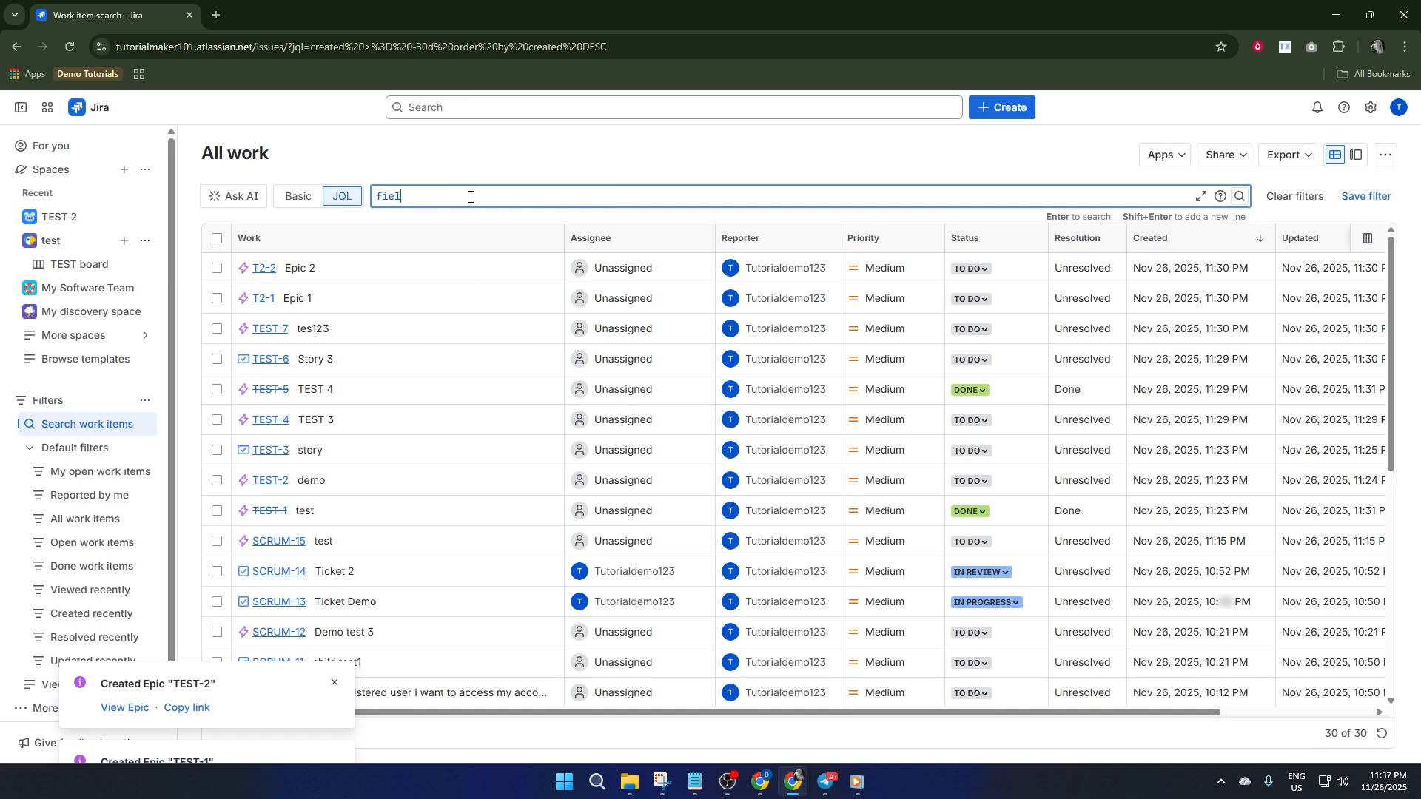
pyautogui.write('d')
pyautogui.press('BackSpace')
pyautogui.press('BackSpace')
pyautogui.press('BackSpace')
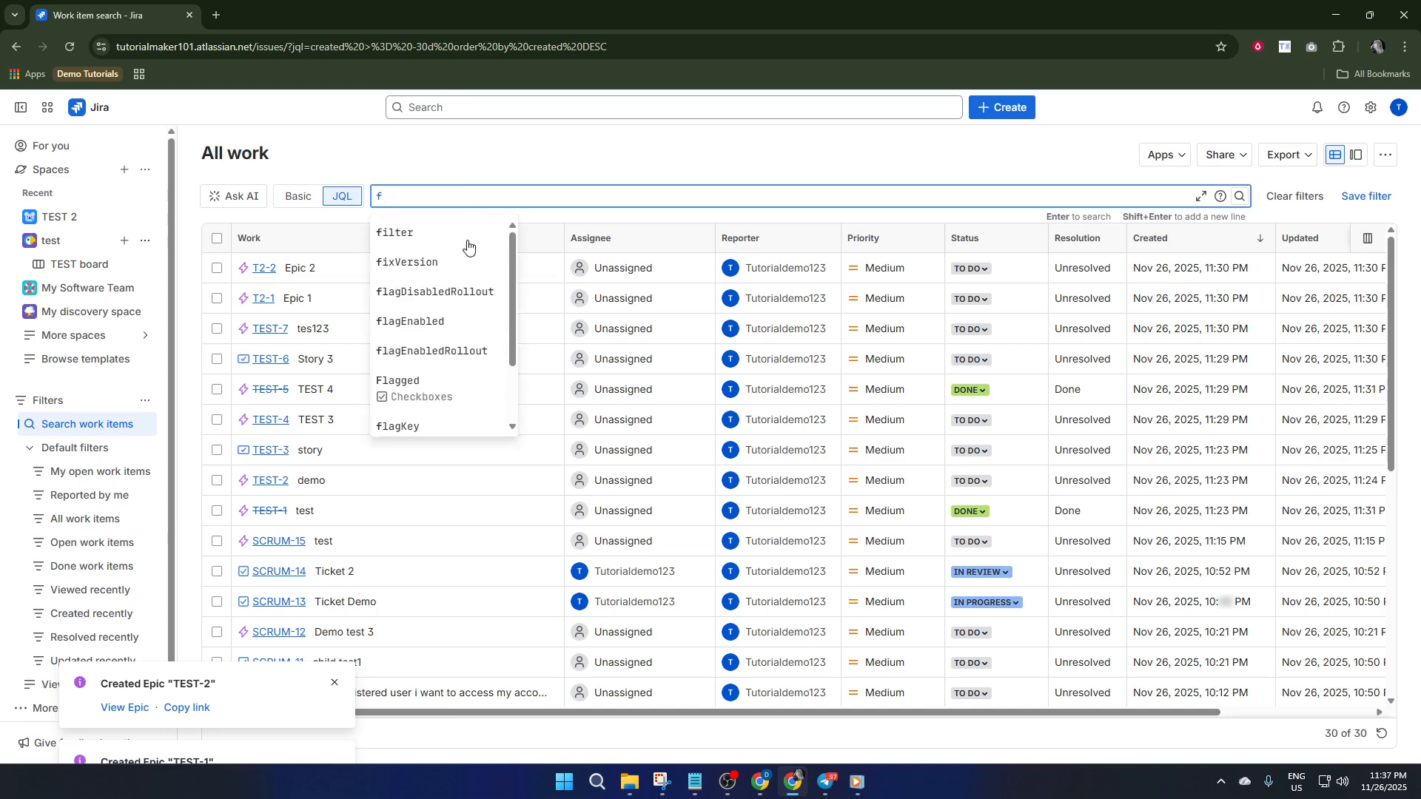
pyautogui.scroll(-1, 469, 260)
pyautogui.press('BackSpace')
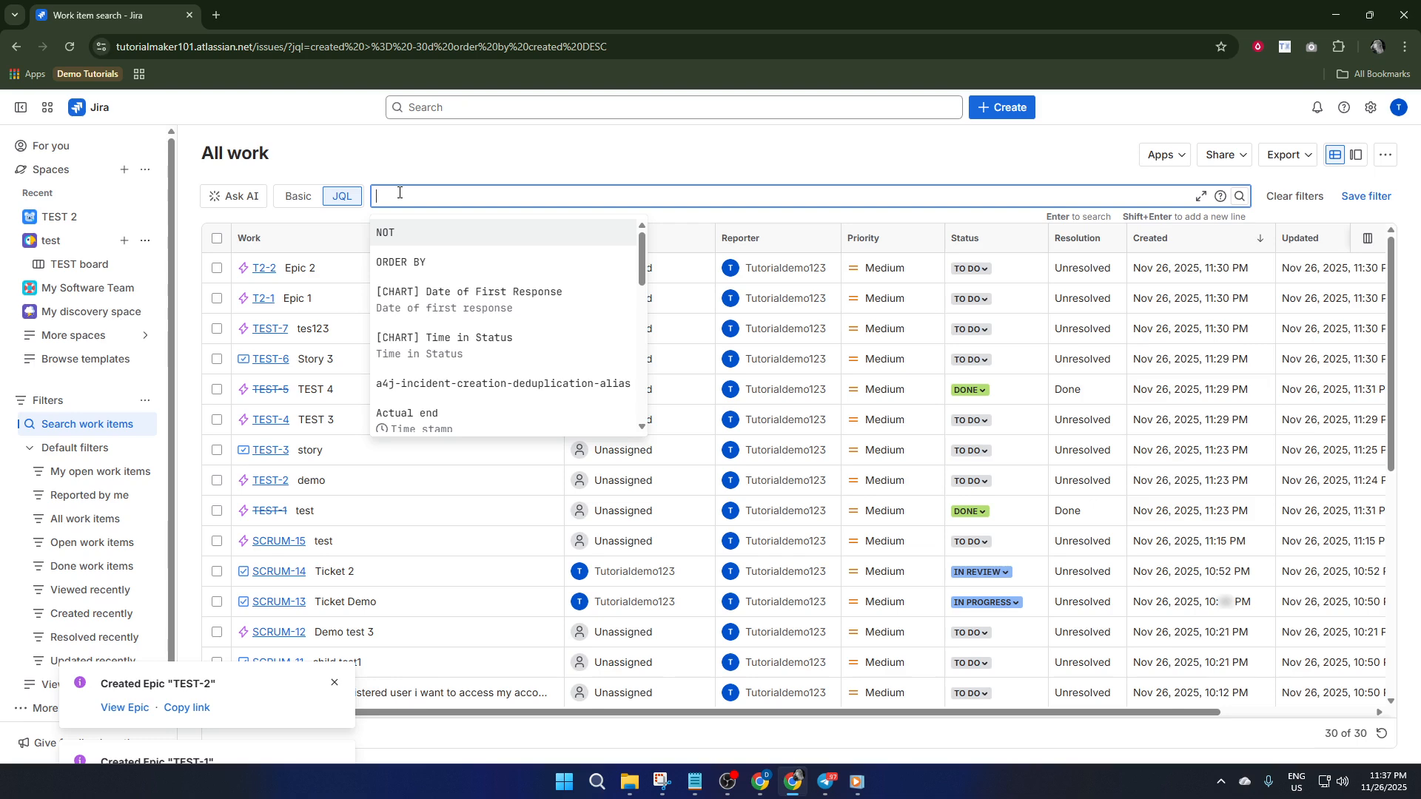
pyautogui.write('web')
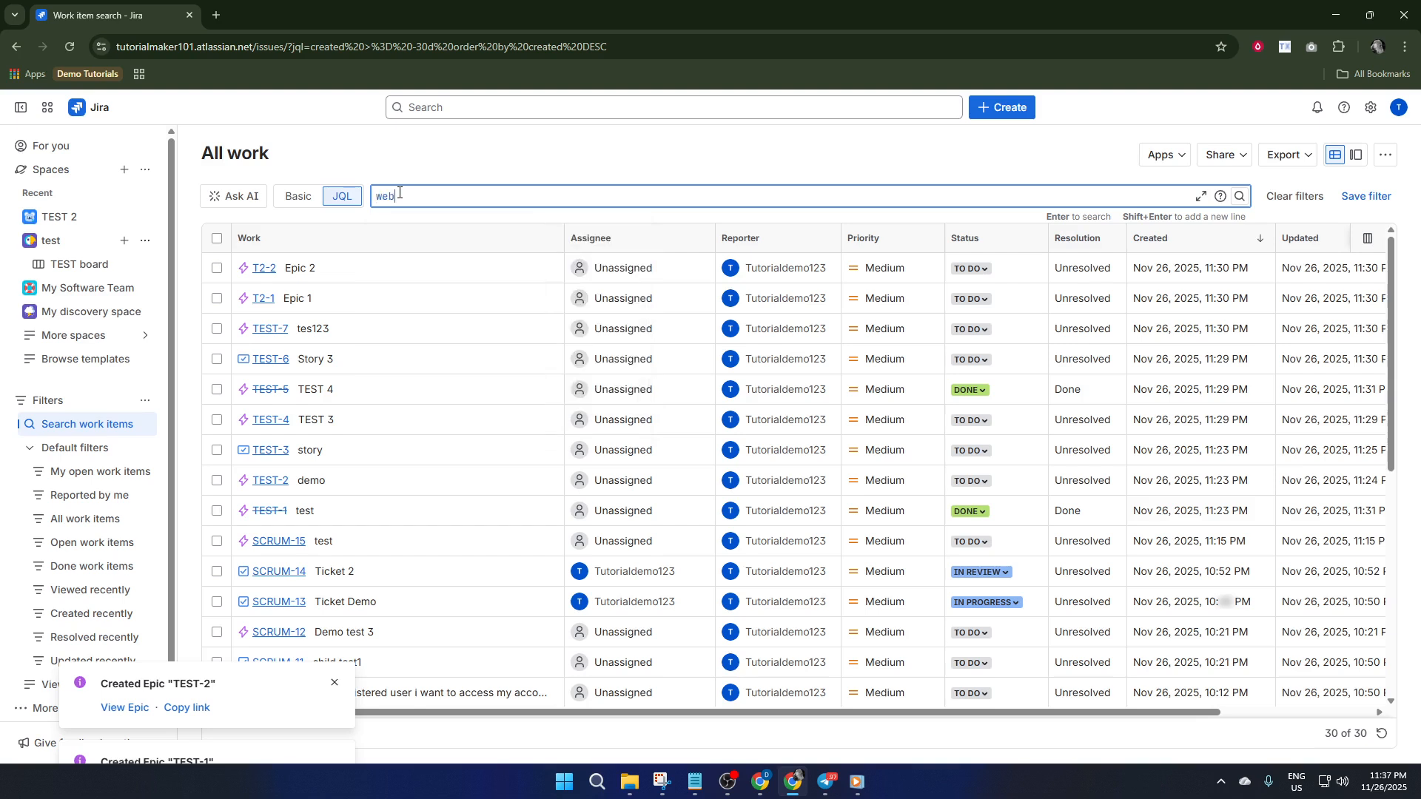
pyautogui.write('site')
pyautogui.press('BackSpace')
pyautogui.press('BackSpace')
pyautogui.press('BackSpace')
pyautogui.press('BackSpace')
pyautogui.press('BackSpace')
pyautogui.press('BackSpace')
pyautogui.write('open')
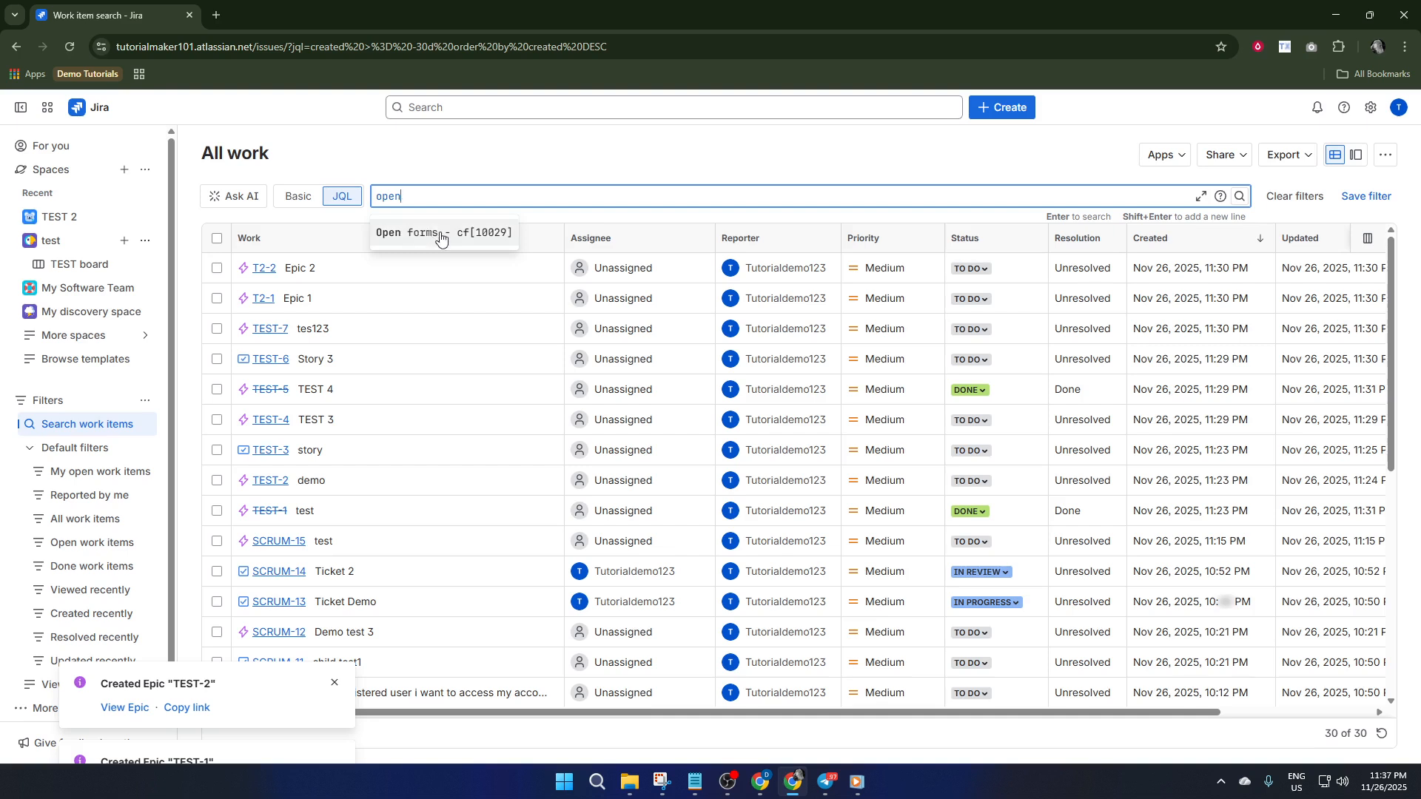
pyautogui.hotkey('ctrl', 'a')
pyautogui.write('don')
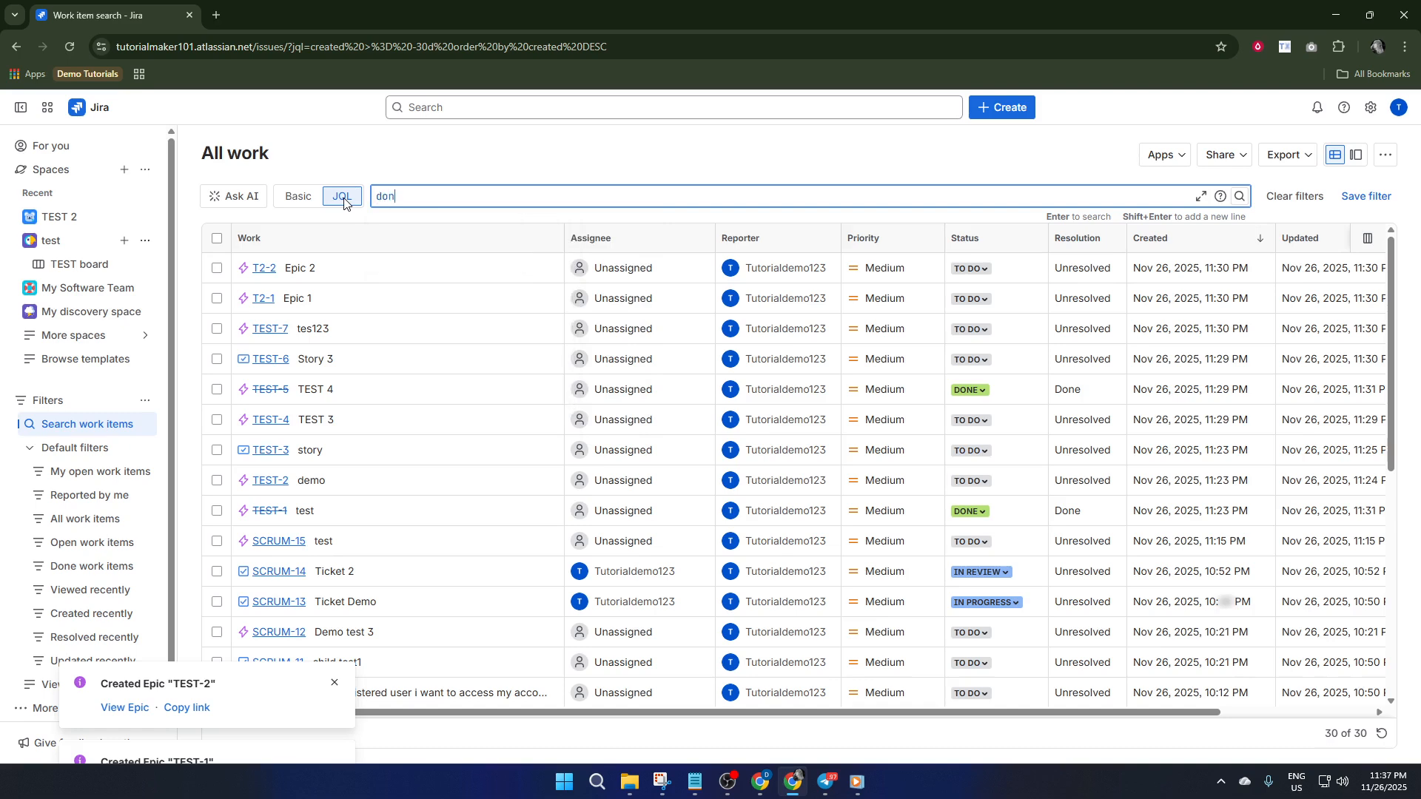
pyautogui.press('BackSpace')
pyautogui.press('BackSpace')
pyautogui.press('BackSpace')
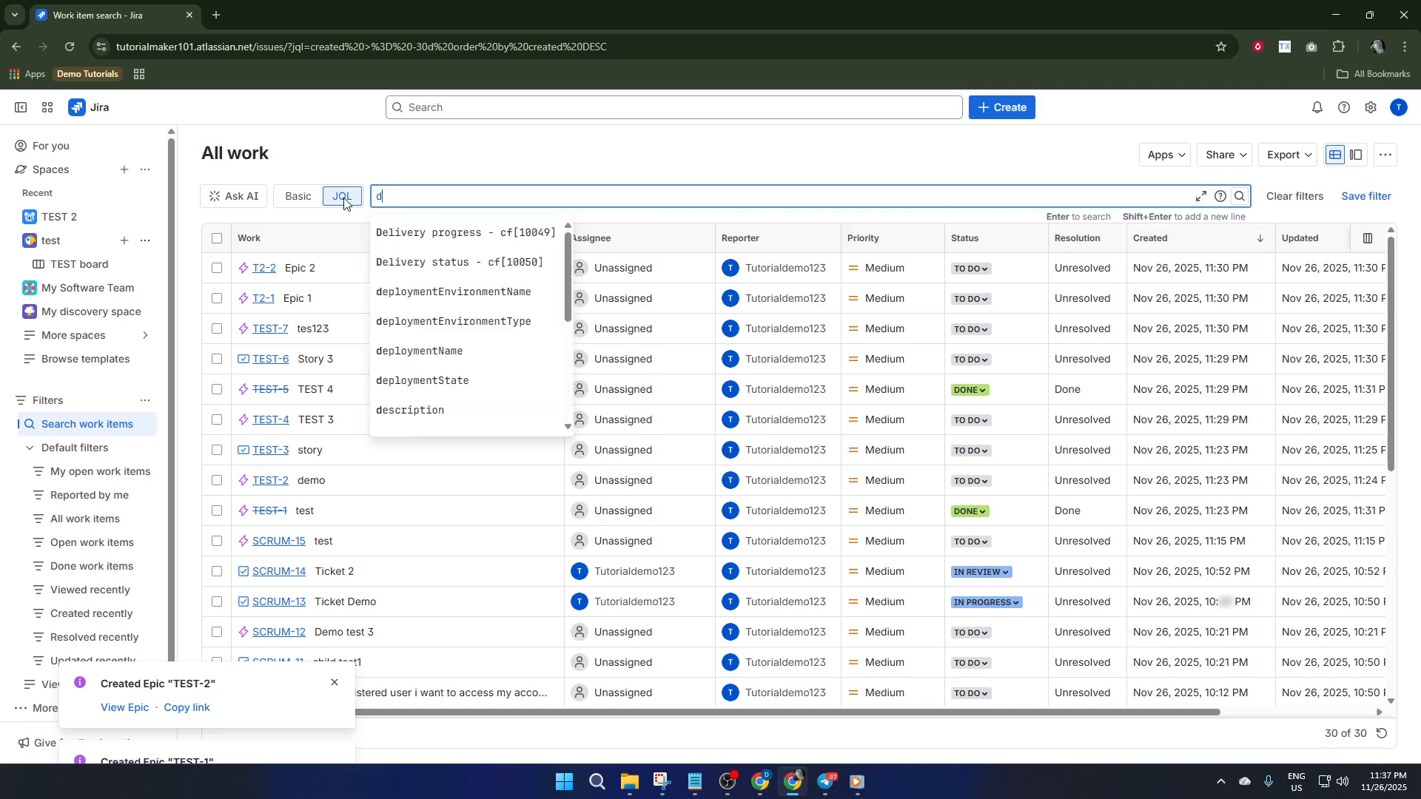
# Build the JQL query project = test using the suggested test (TEST) project, and run the search.
pyautogui.write('project')
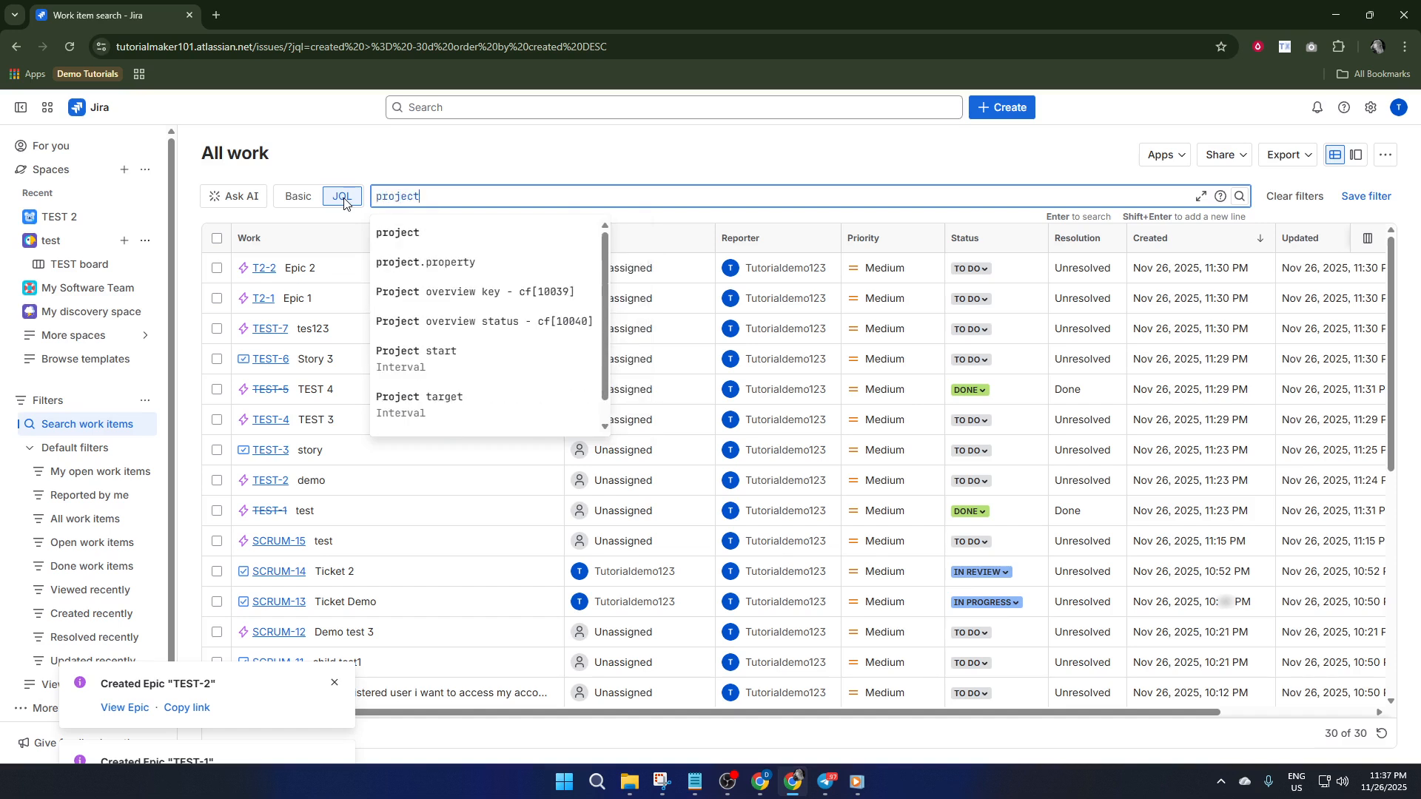
pyautogui.write(' =')
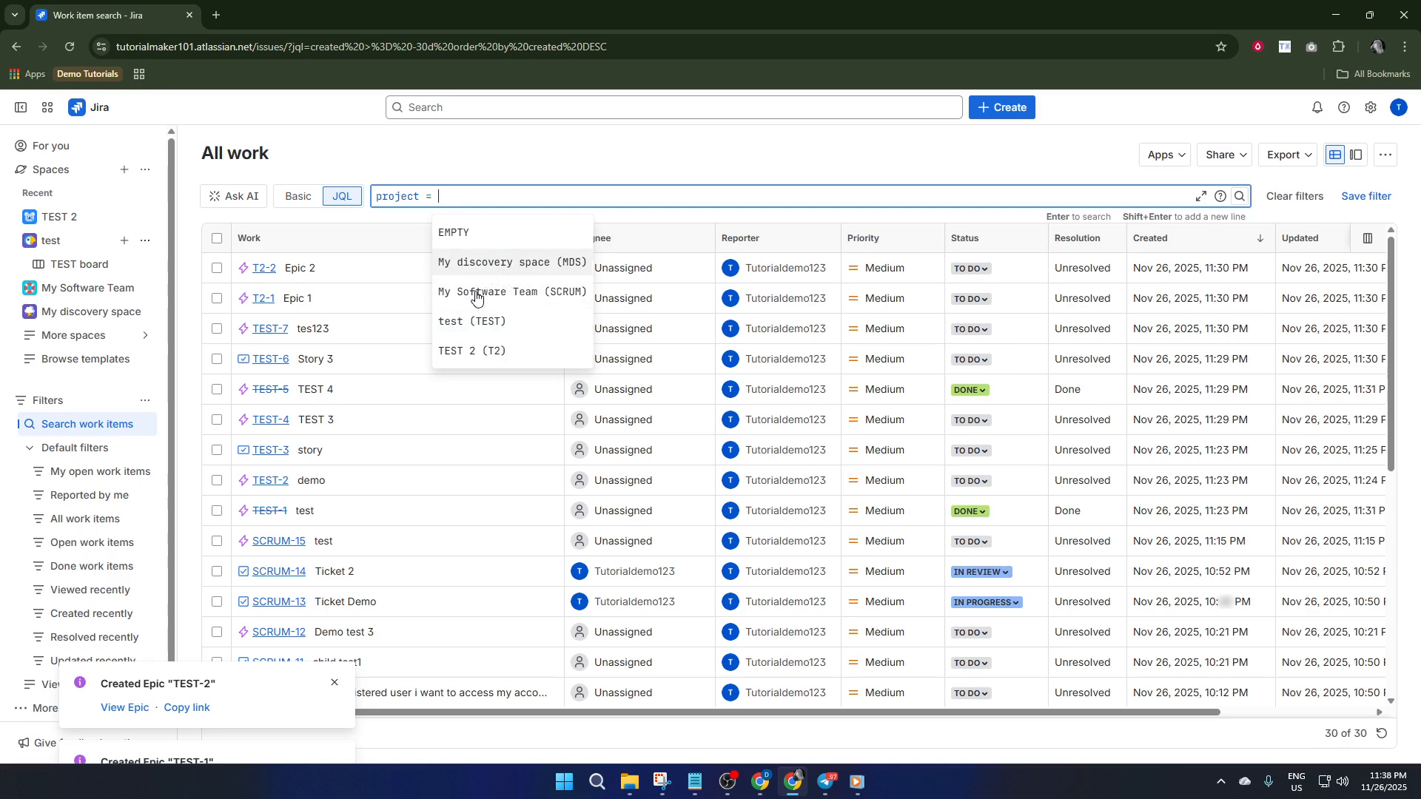
pyautogui.click(516, 325)
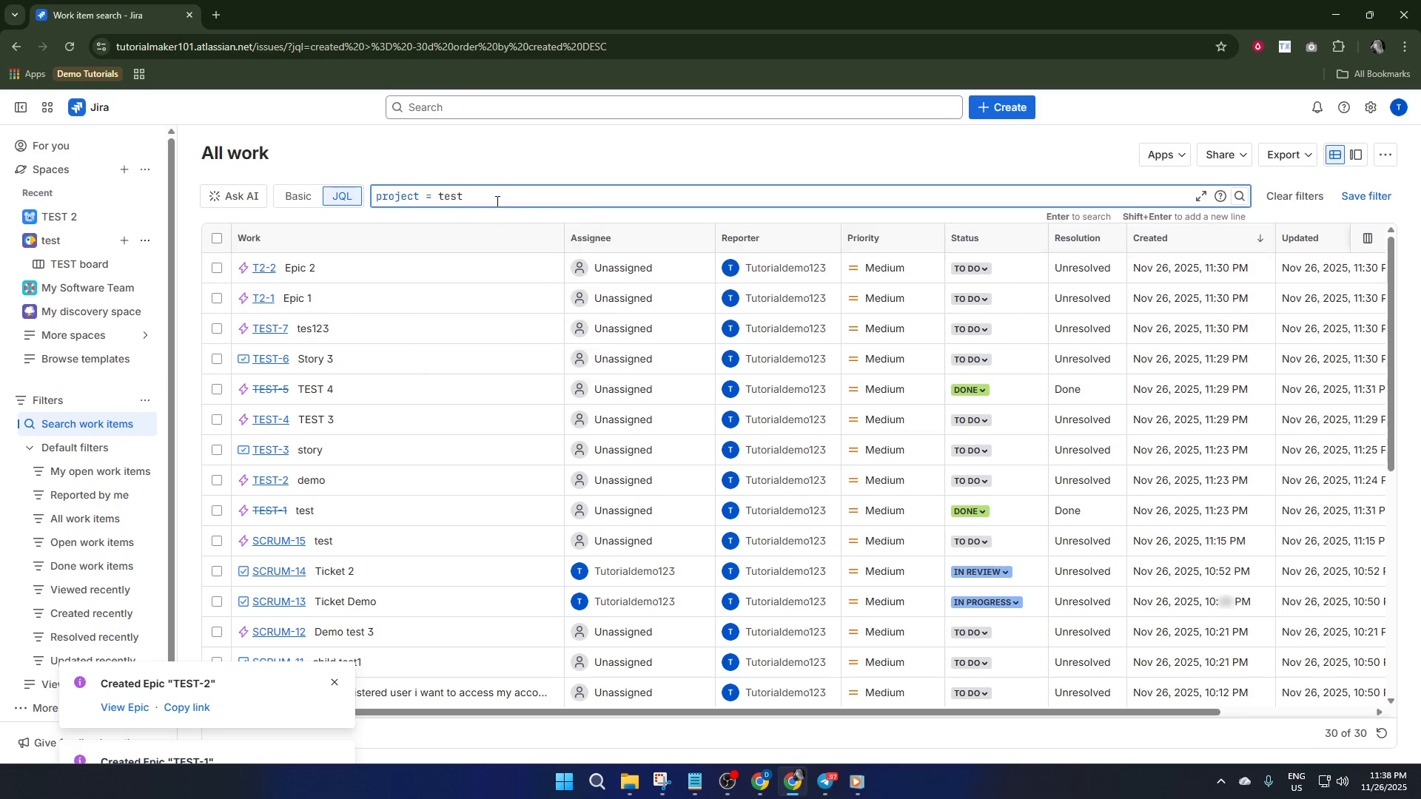
pyautogui.press('Return')
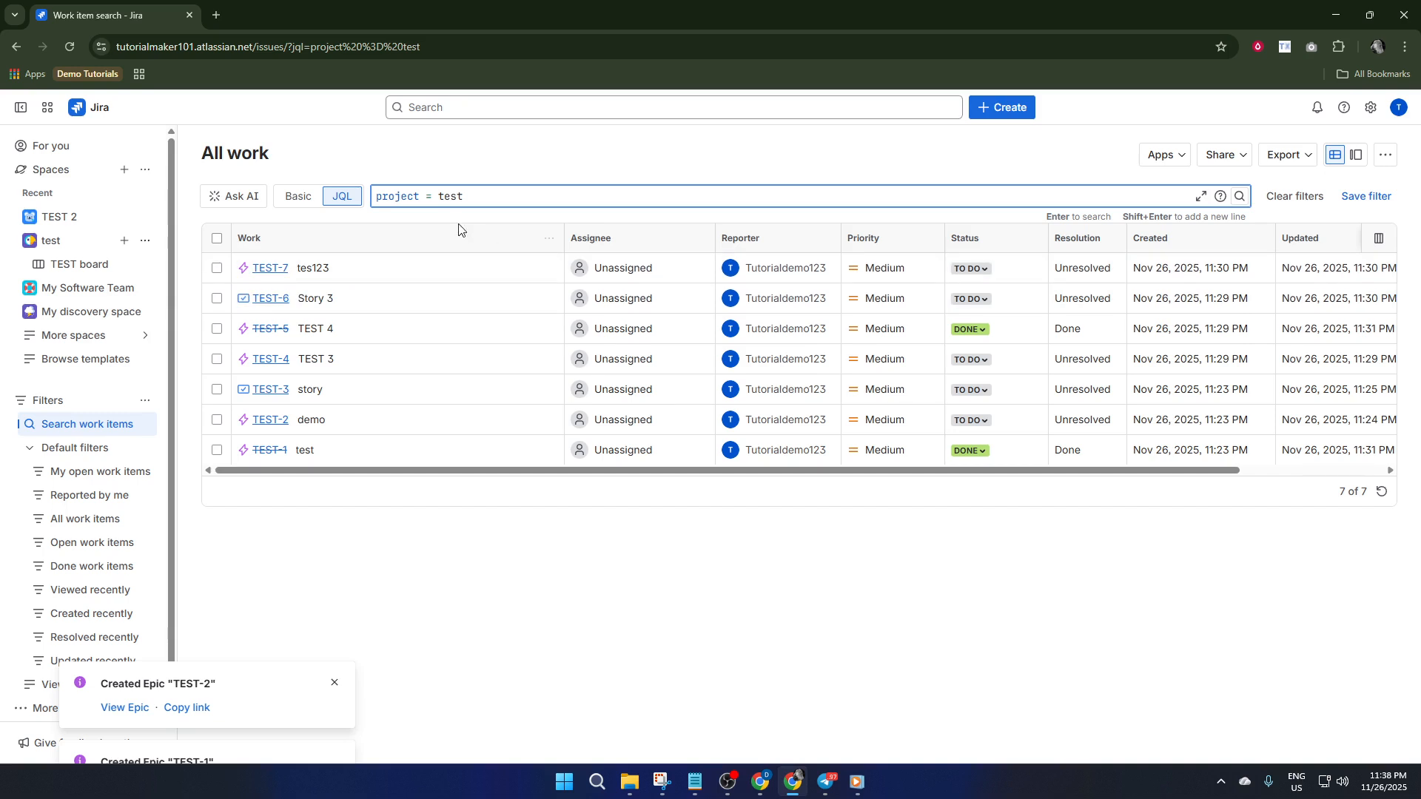
pyautogui.tripleClick(480, 198)
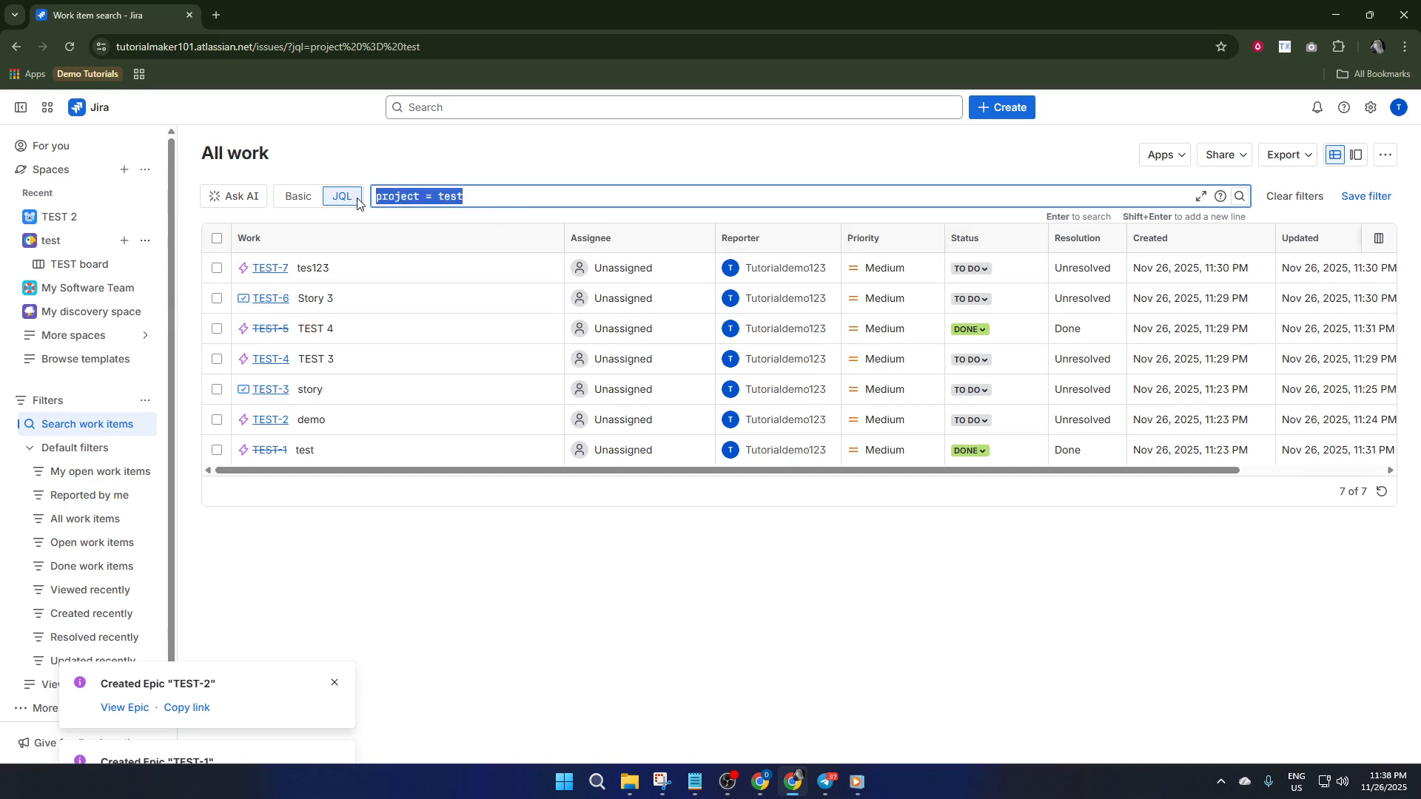
pyautogui.click(533, 199)
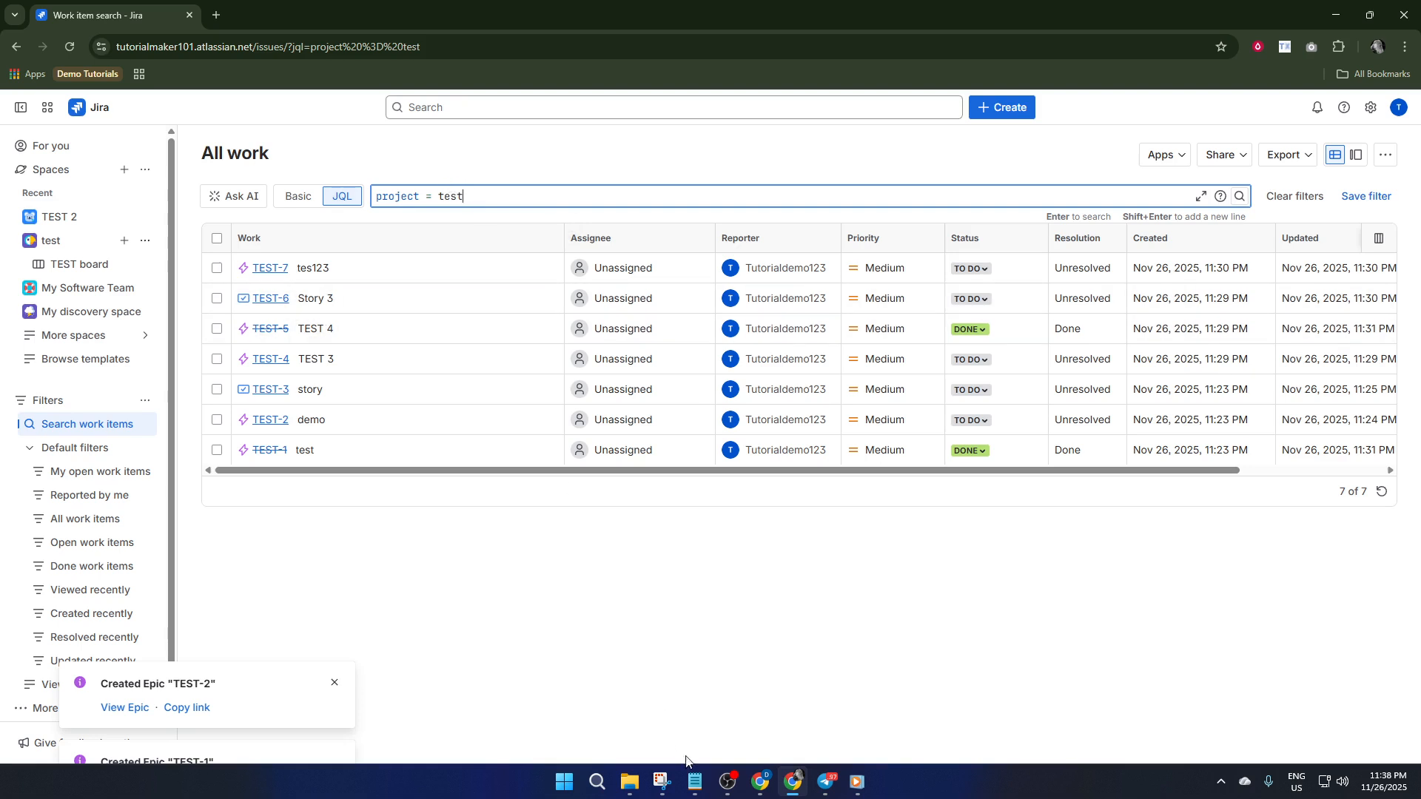
# Copy the prepared query from Notepad and run project = "Development" AND status = Done as the JQL search in Jira.
pyautogui.click(694, 782)
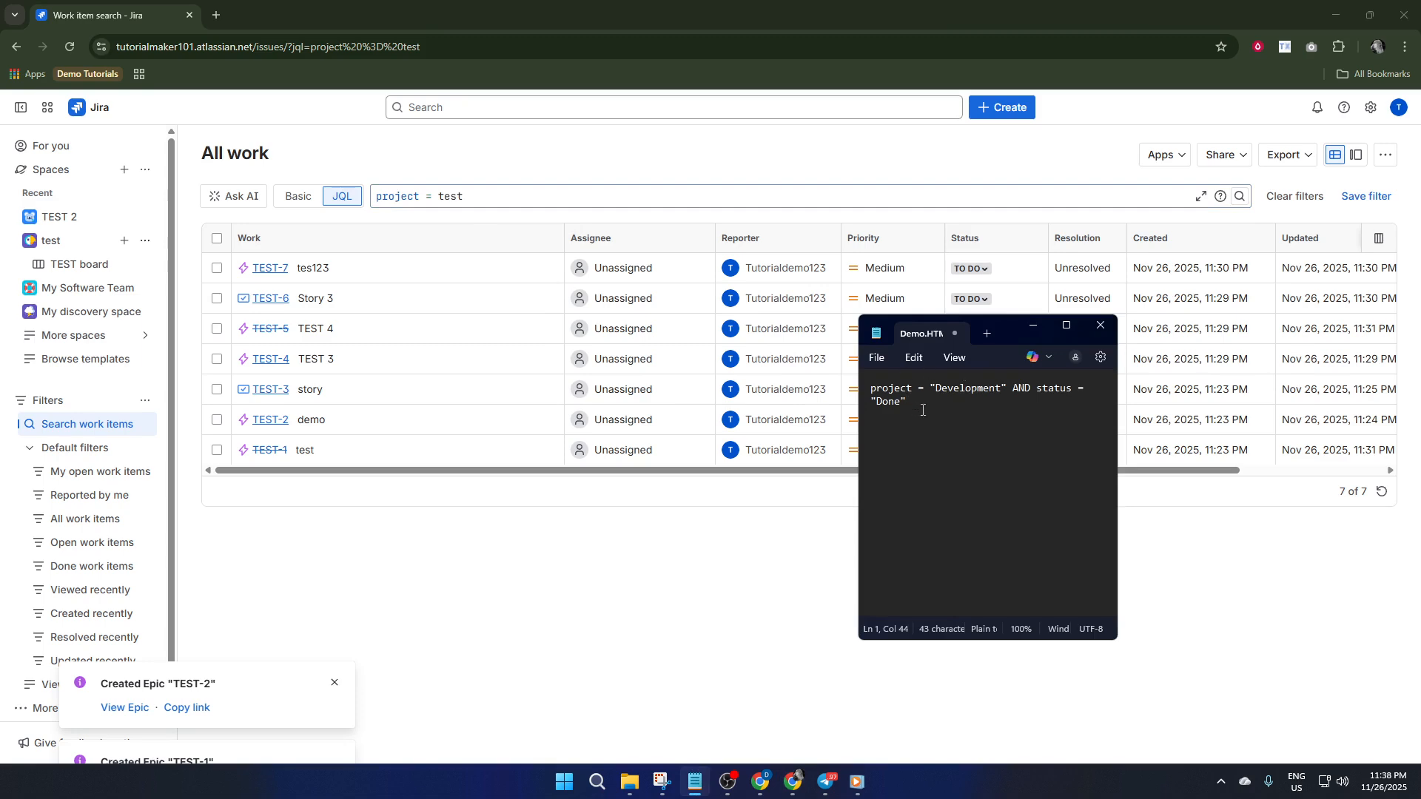
pyautogui.hotkey('ctrl', 'a')
pyautogui.hotkey('ctrl', 'c')
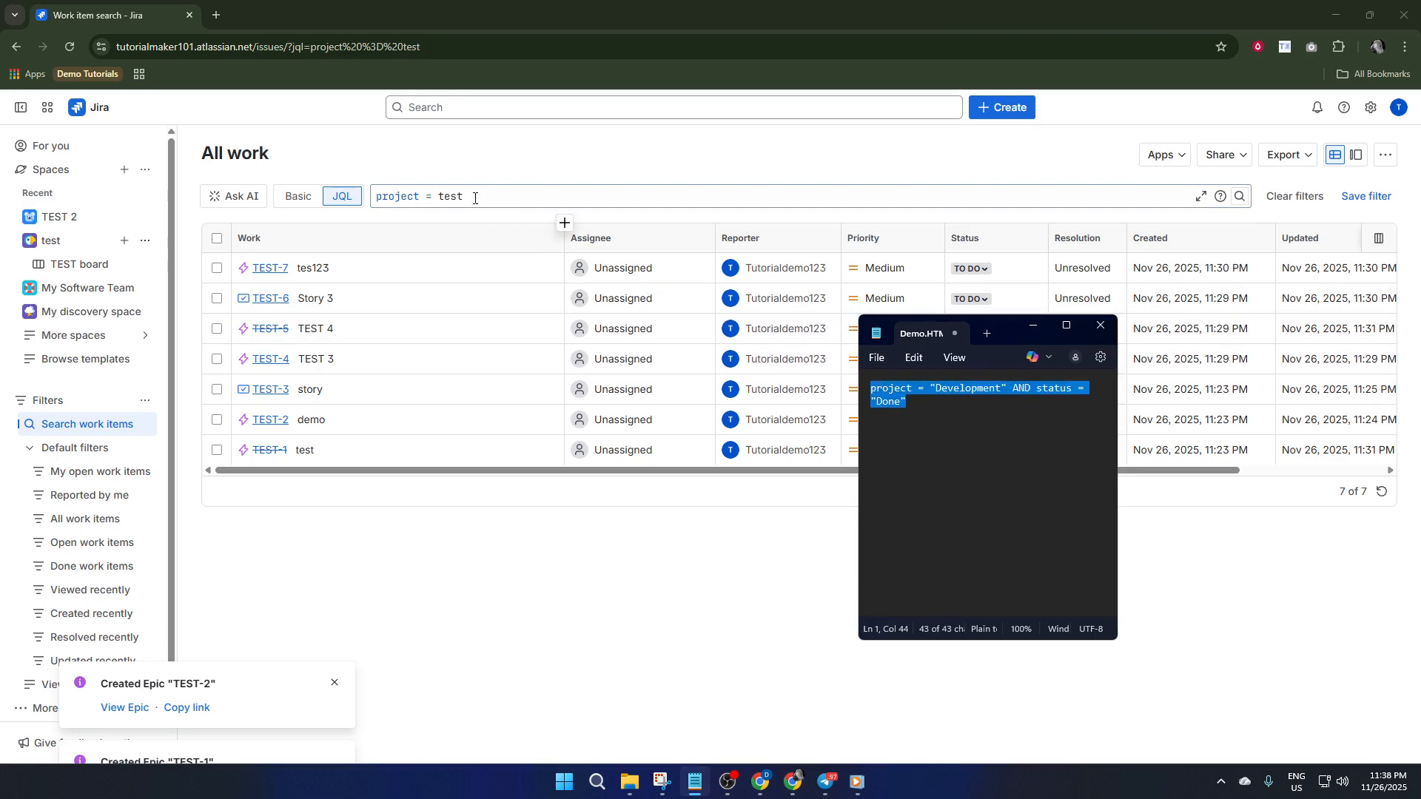
pyautogui.click(475, 198)
pyautogui.hotkey('ctrl', 'a')
pyautogui.hotkey('ctrl', 'v')
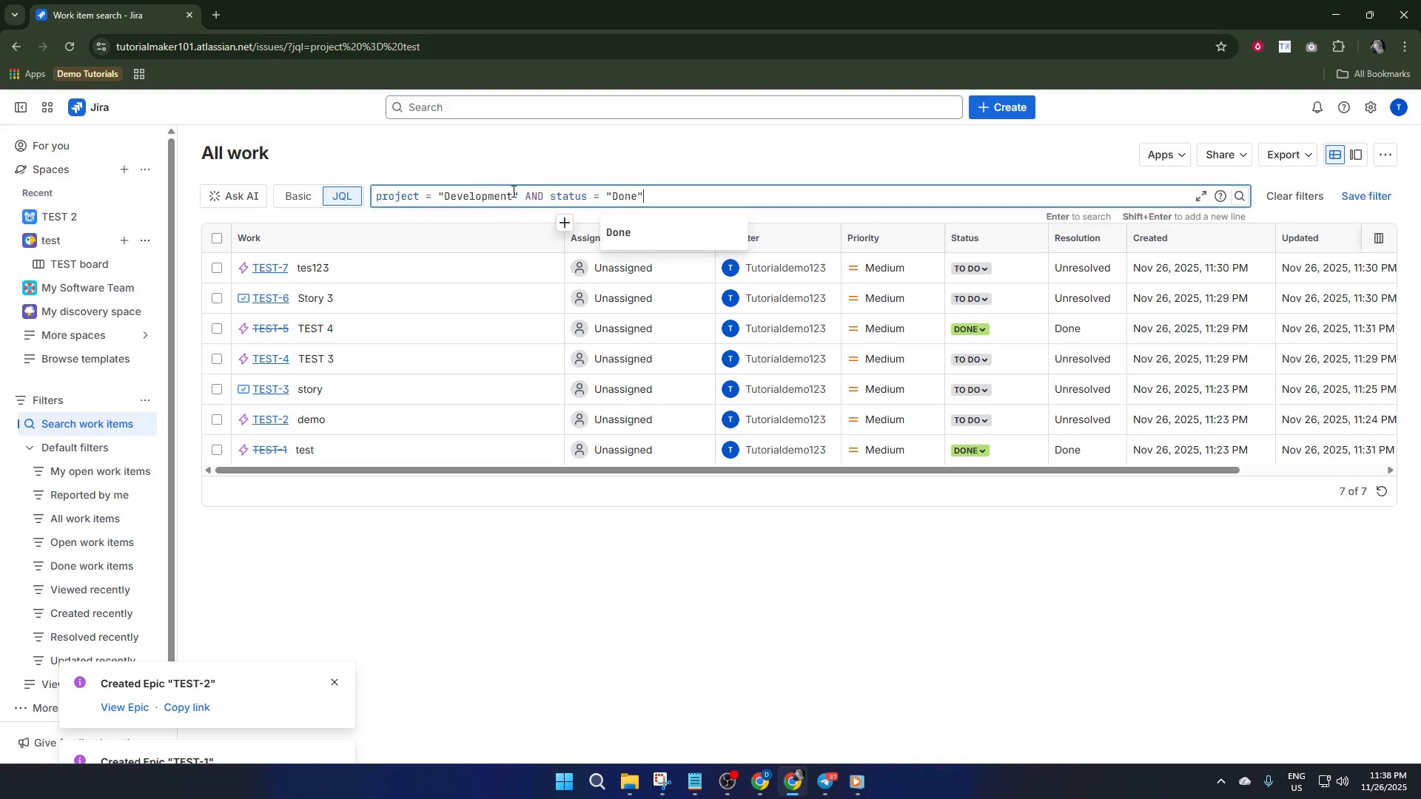
pyautogui.click(644, 234)
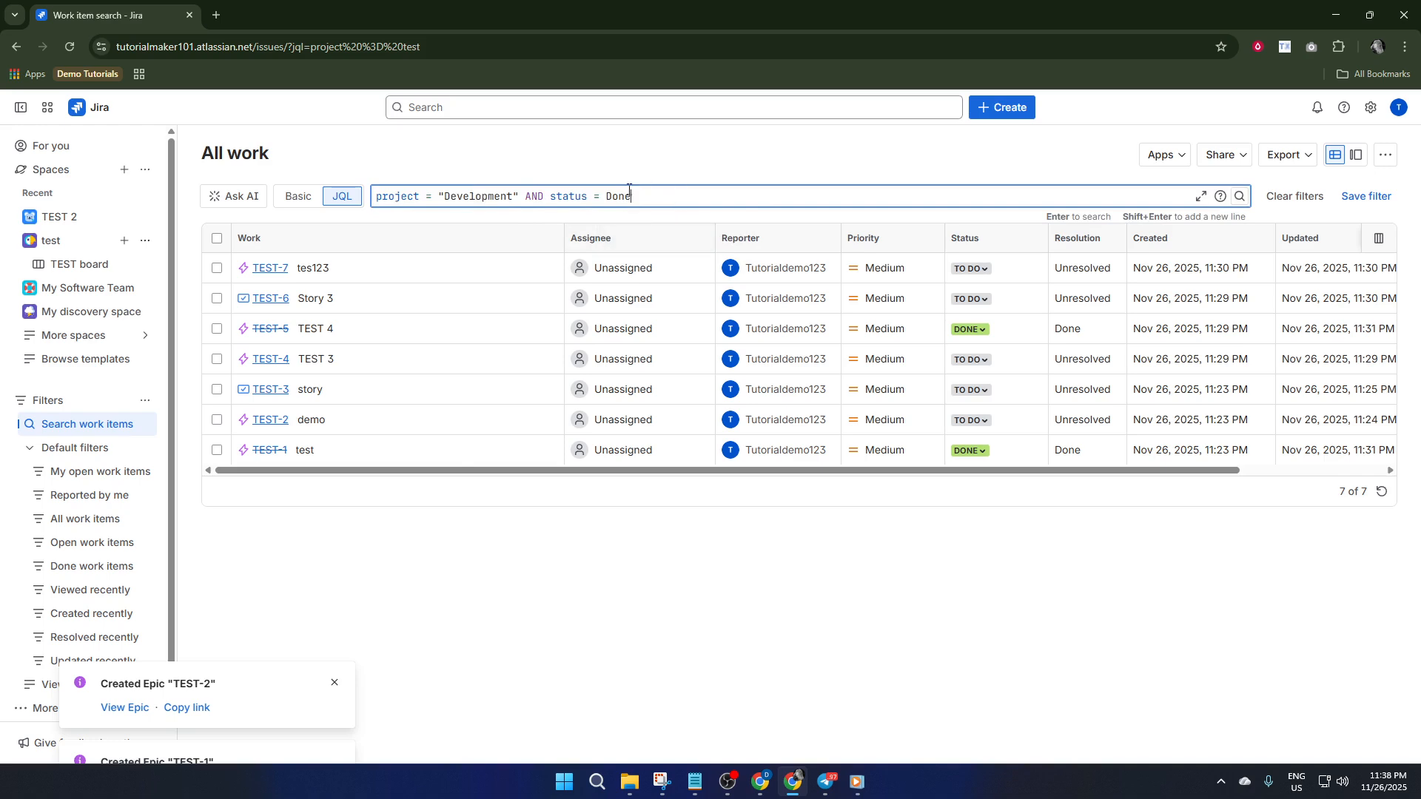
pyautogui.press('Return')
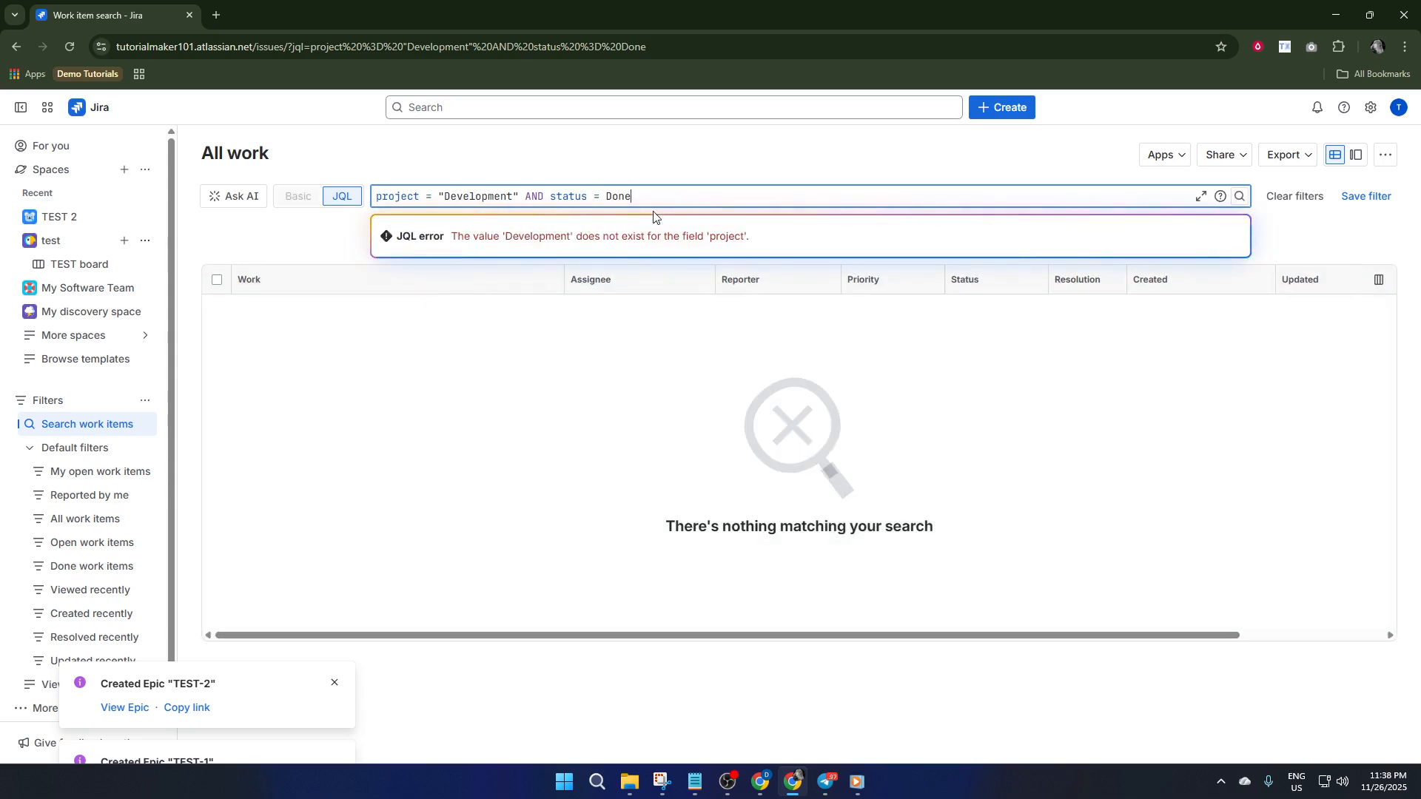
# Replace the Development project in the JQL query with test and run project = test AND status = Done.
pyautogui.click(518, 194)
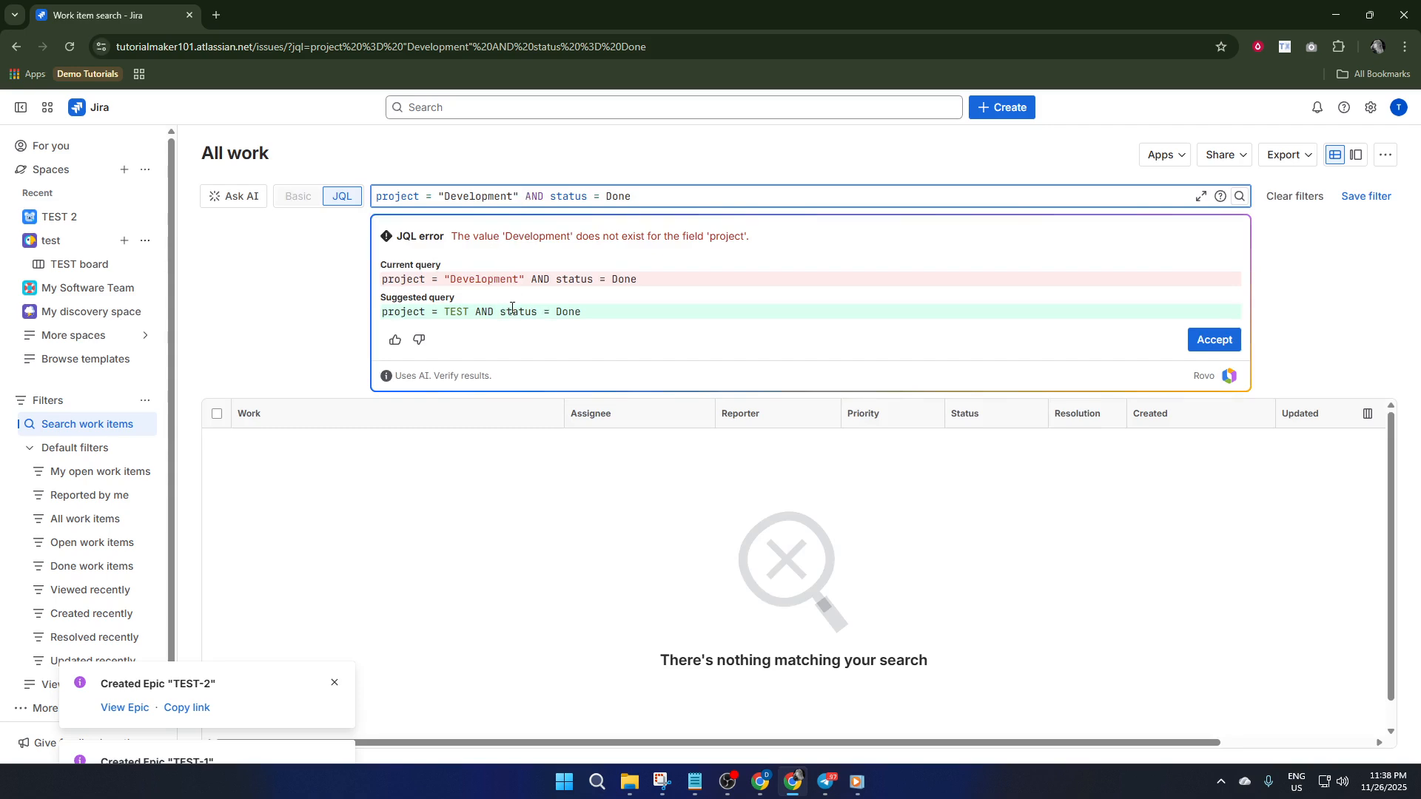
pyautogui.press('BackSpace')
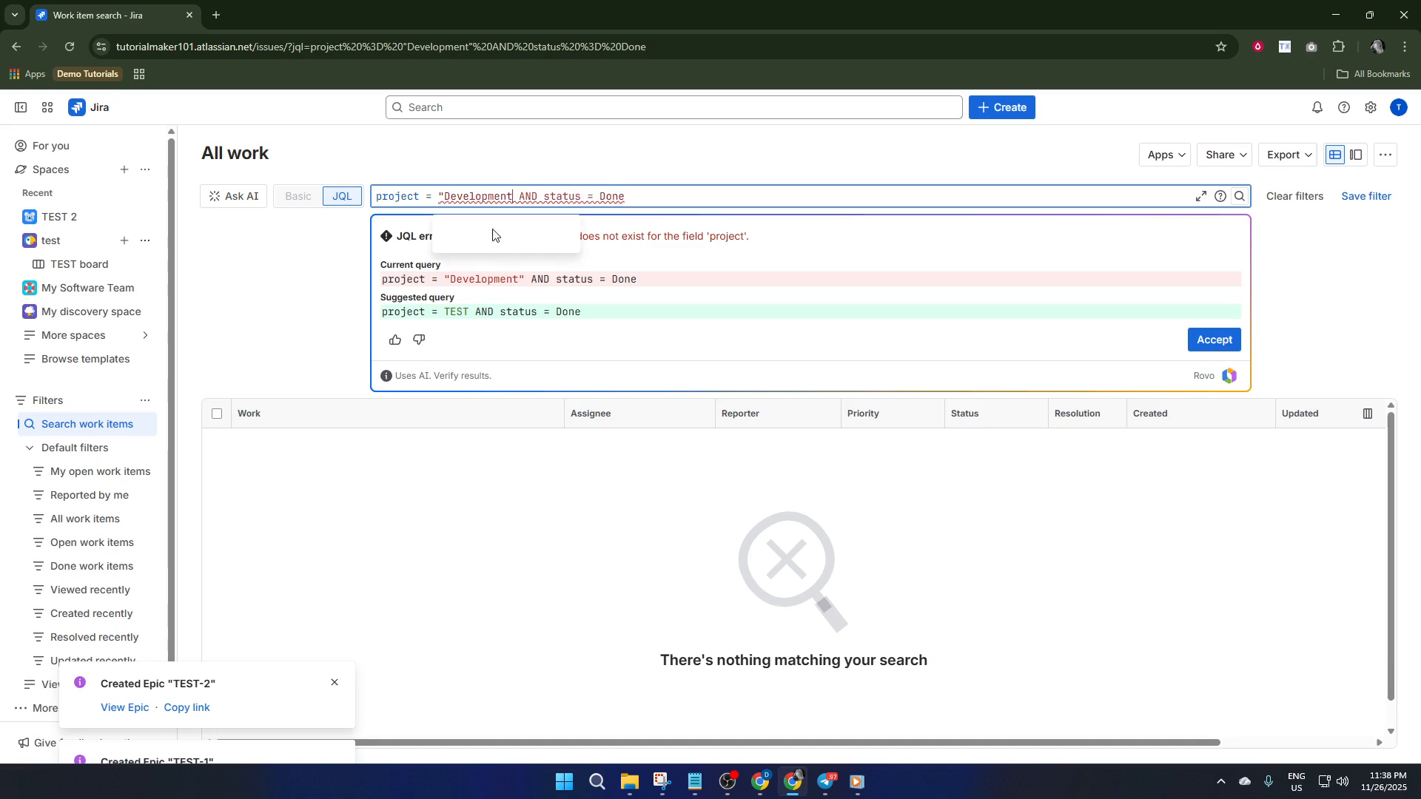
pyautogui.click(442, 195)
pyautogui.press('BackSpace')
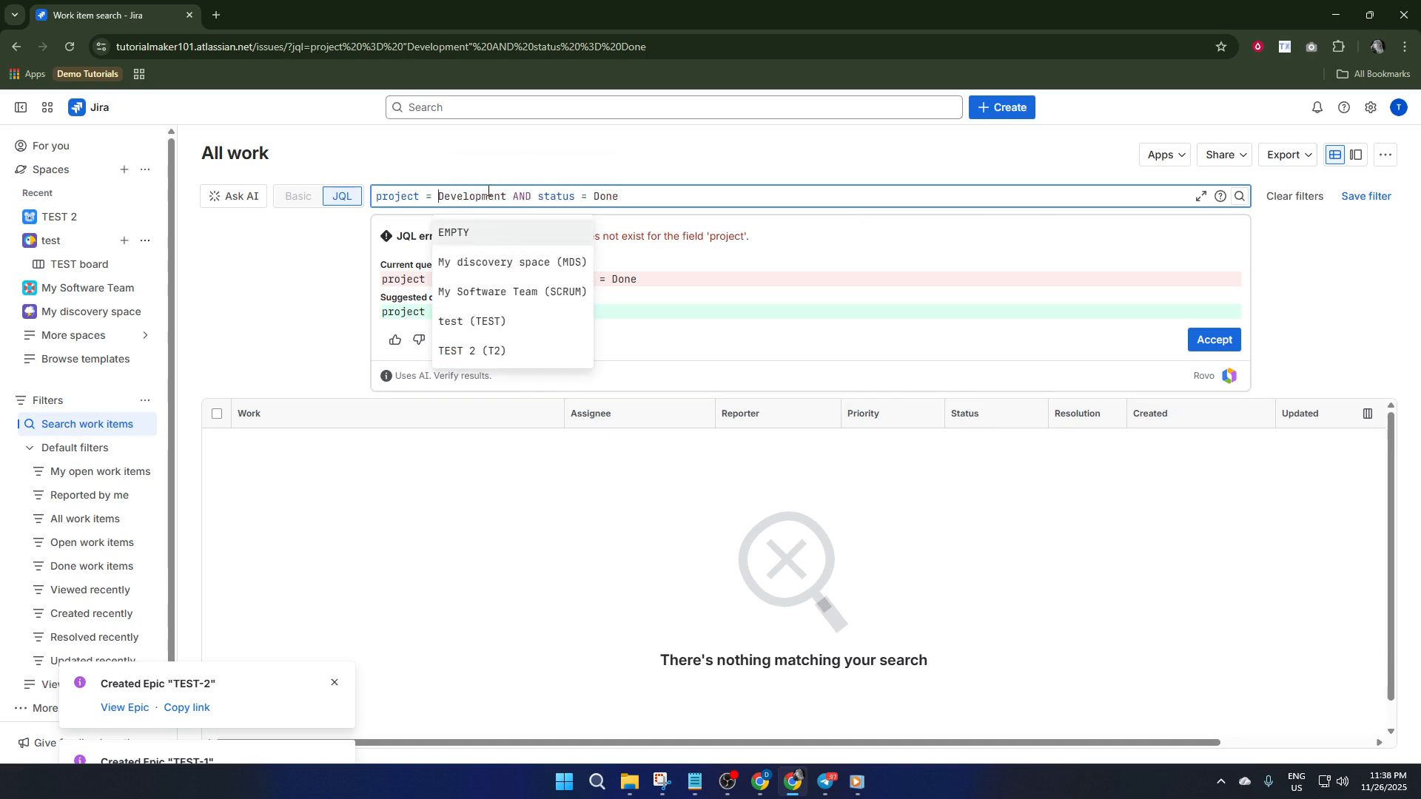
pyautogui.click(489, 192)
pyautogui.moveTo(495, 192); pyautogui.dragTo(440, 196)
pyautogui.press('BackSpace')
pyautogui.write('Test')
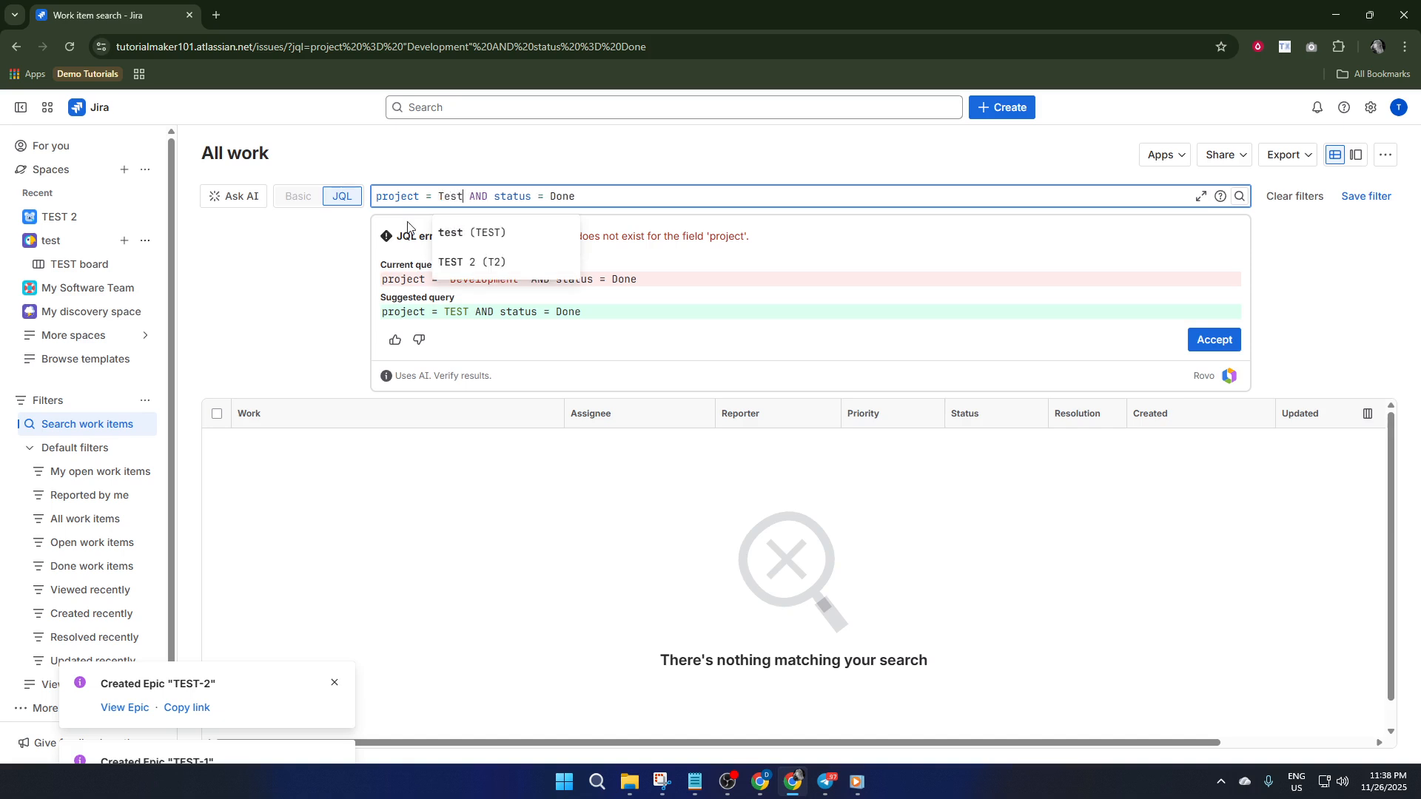
pyautogui.click(512, 234)
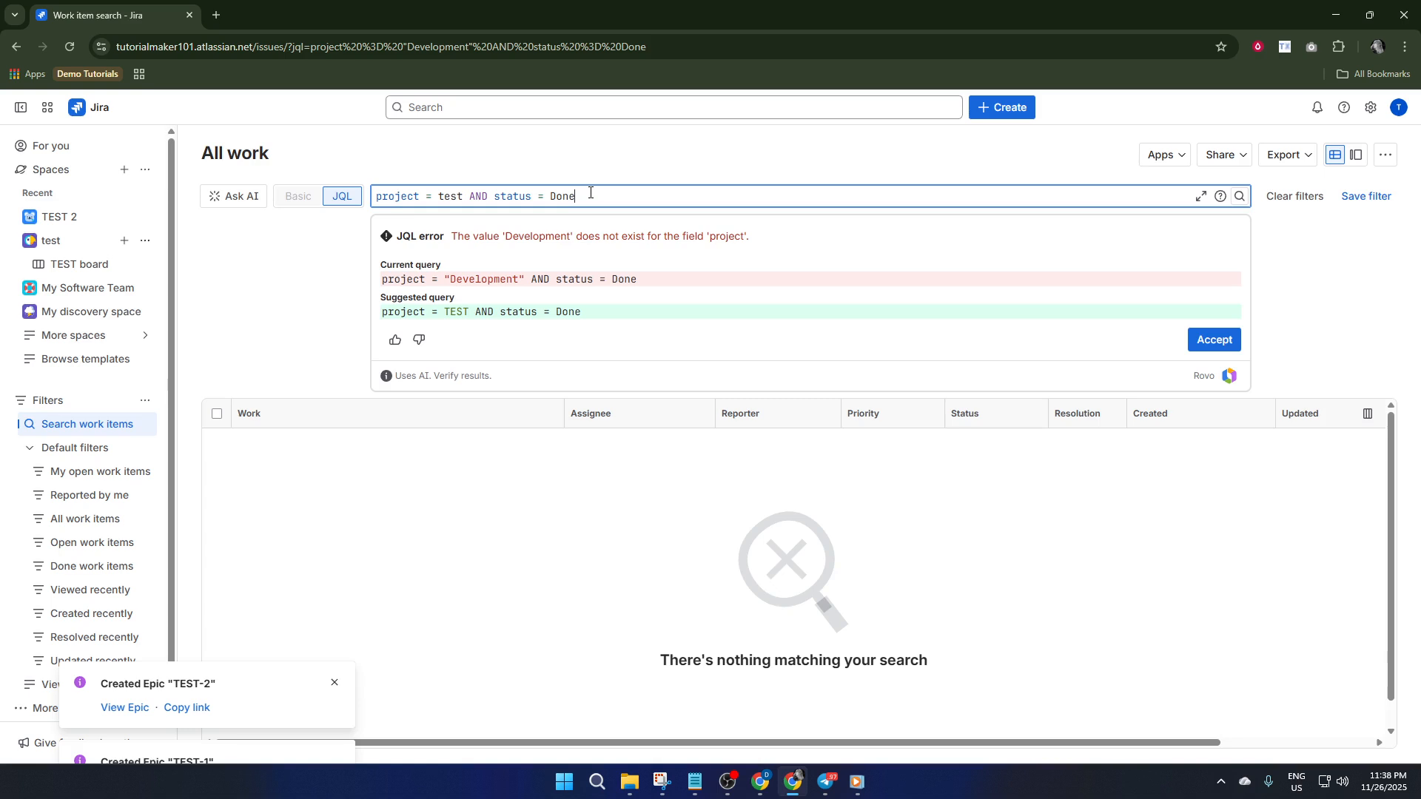
pyautogui.press('Return')
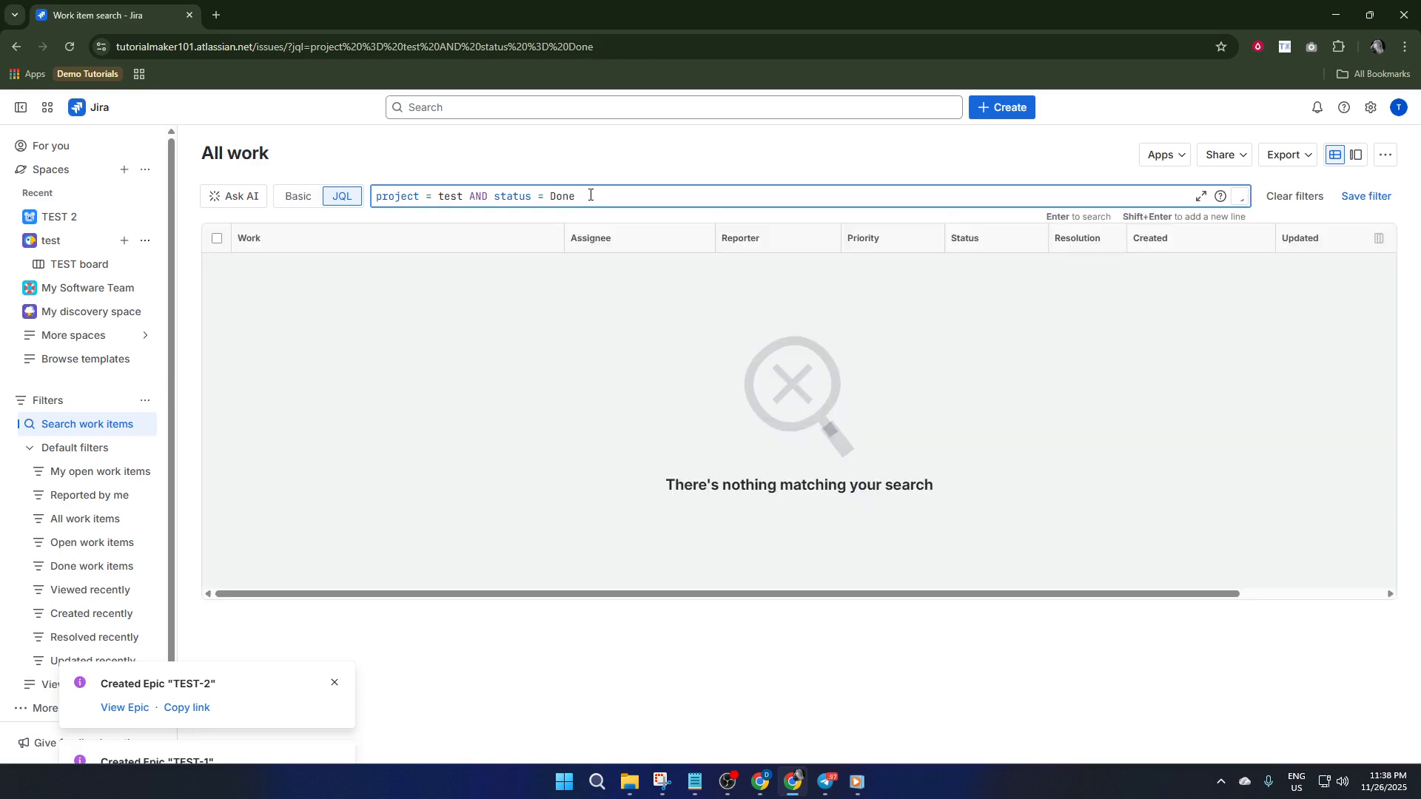